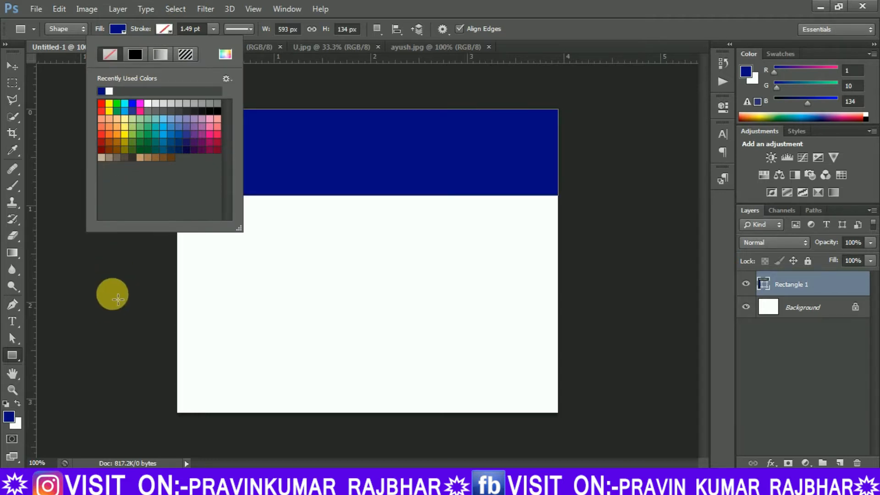
Enlarge the blue header rectangle to about 620 × 145 px so it extends past the canvas's side and top edges.
click(117, 299)
click(388, 198)
key(ctrl+t)
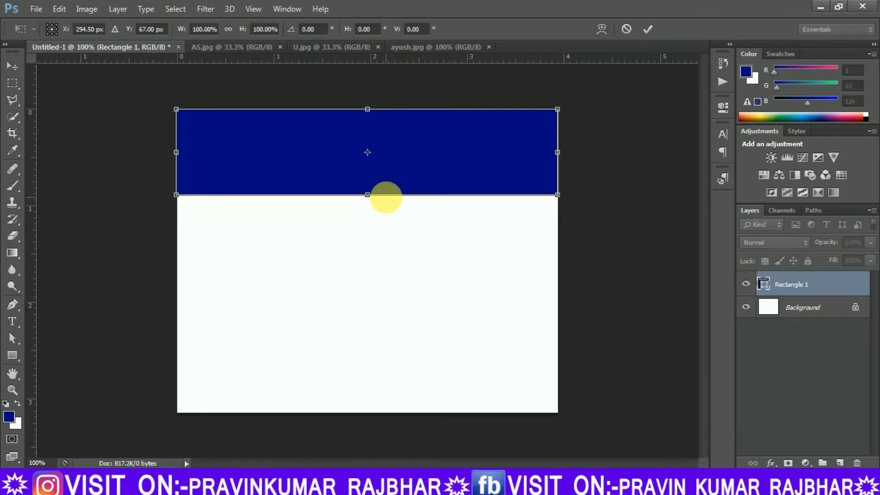
drag(561, 153, 566, 154)
drag(176, 152, 165, 153)
drag(374, 117, 365, 103)
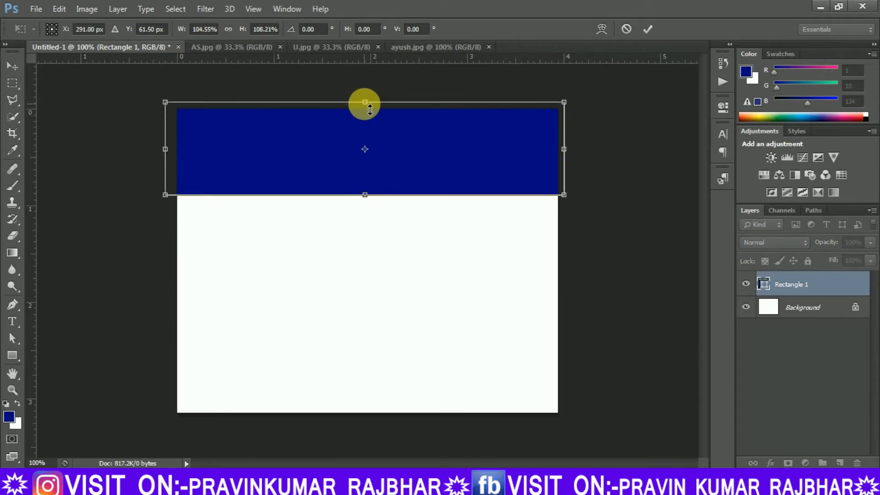
key(Return)
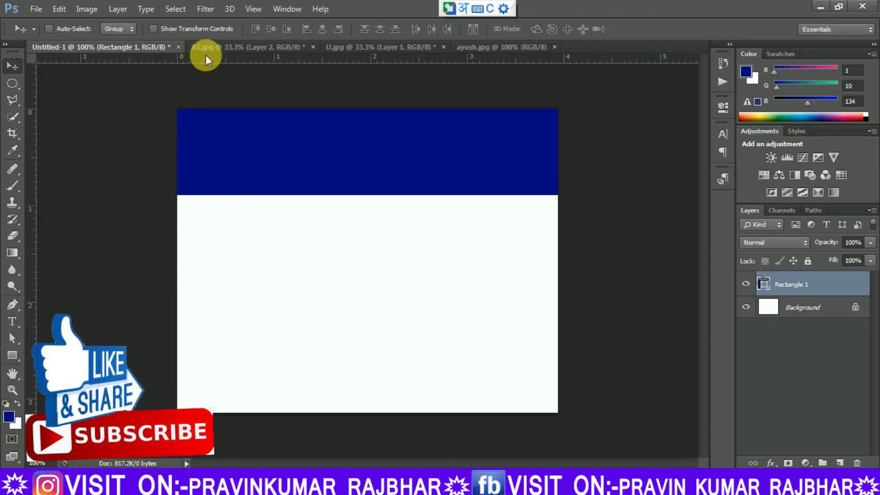
Copy the oval SCP logo layer from AS.jpg into the Untitled-1 card document.
click(210, 48)
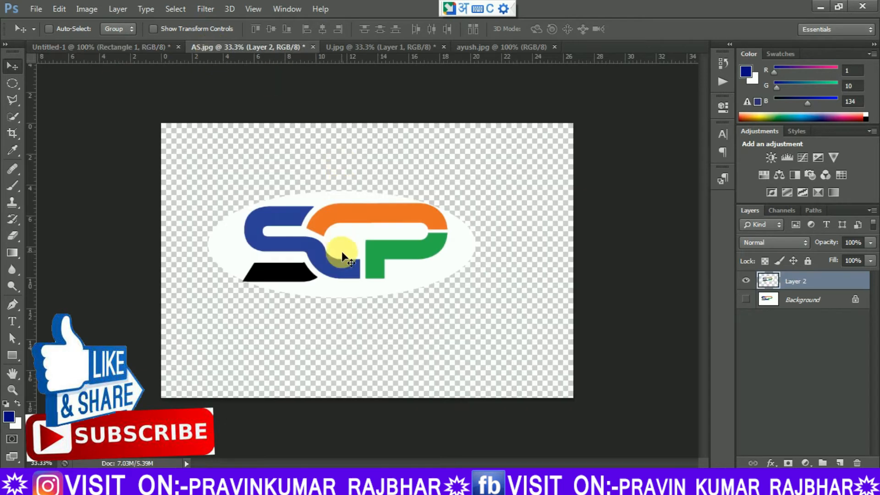
drag(343, 252, 334, 166)
drag(417, 164, 433, 150)
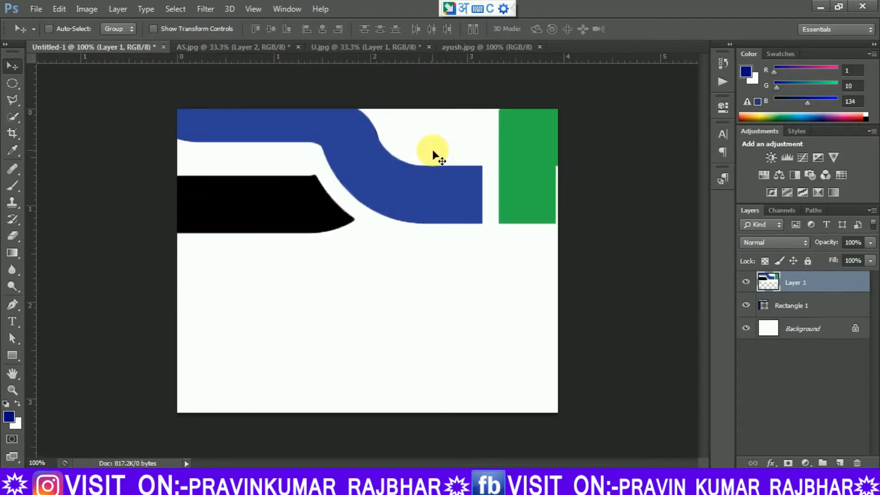
Scale the SCP logo down and place it inside the right part of the blue header.
key(ctrl+t)
drag(42, 97, 340, 212)
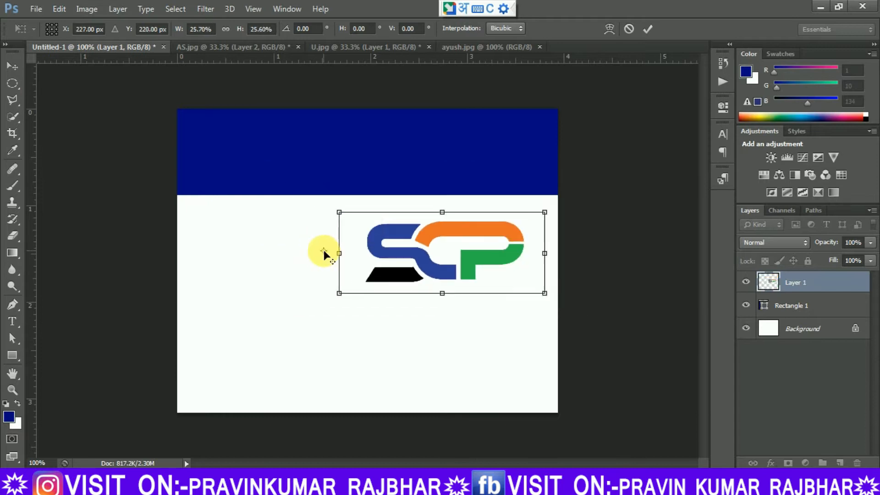
drag(437, 240, 437, 146)
drag(544, 154, 500, 155)
drag(338, 156, 381, 156)
drag(442, 114, 442, 155)
drag(440, 194, 437, 185)
drag(372, 166, 383, 166)
drag(450, 158, 477, 145)
key(Return)
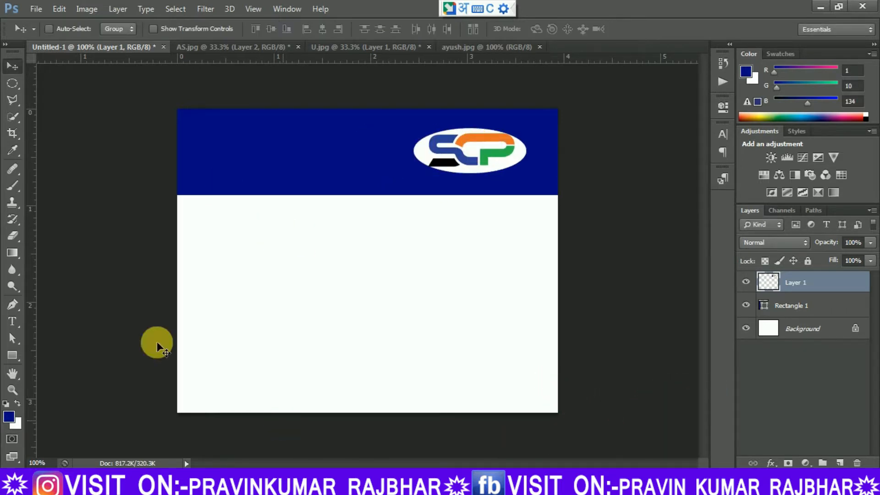
Draw a photo frame rectangle about 134 × 158 px below the logo, with white fill and a 1.49 pt black stroke.
click(12, 355)
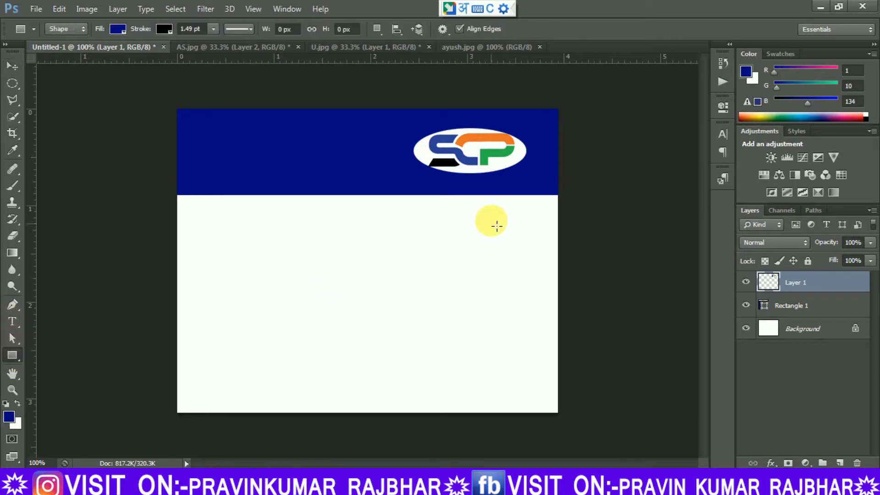
drag(464, 208, 550, 309)
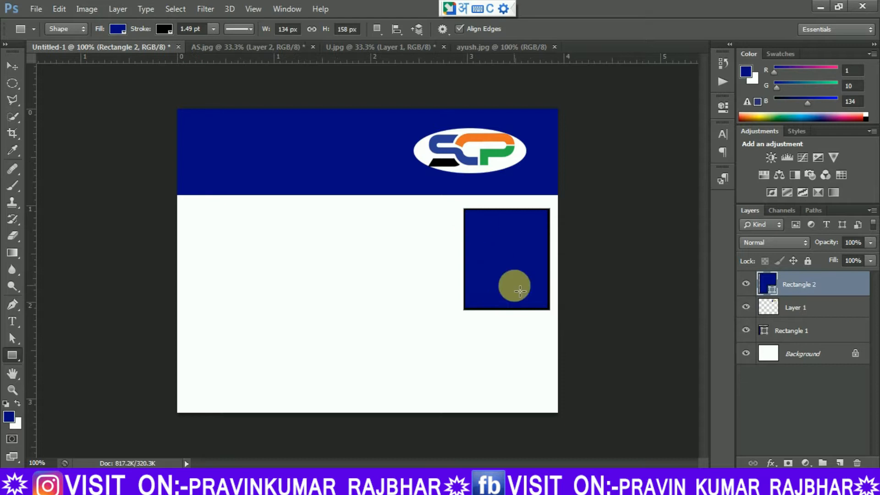
click(121, 31)
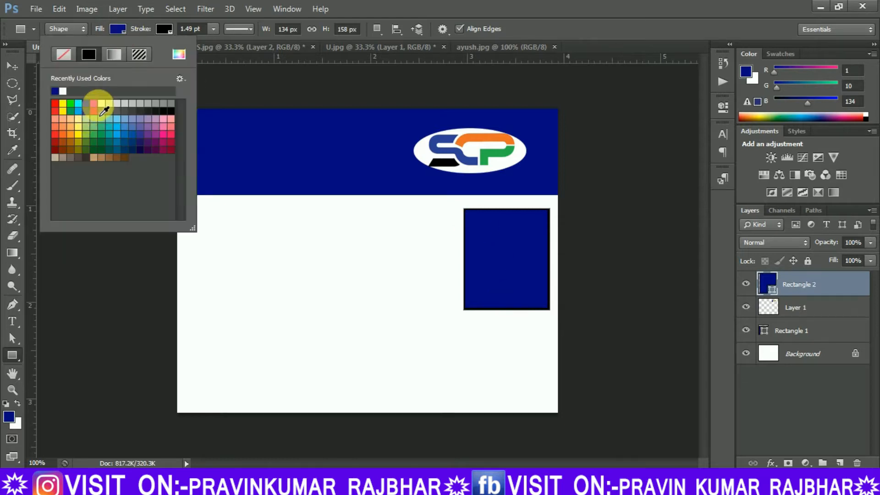
click(101, 103)
click(123, 323)
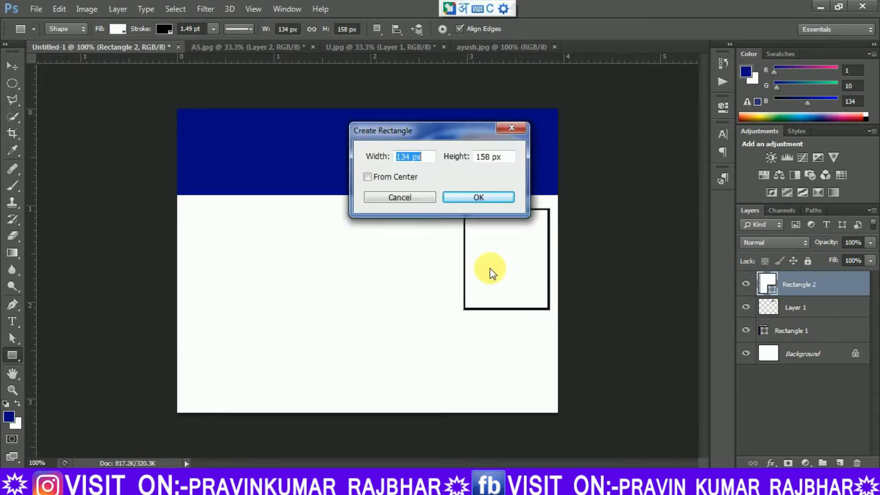
click(406, 198)
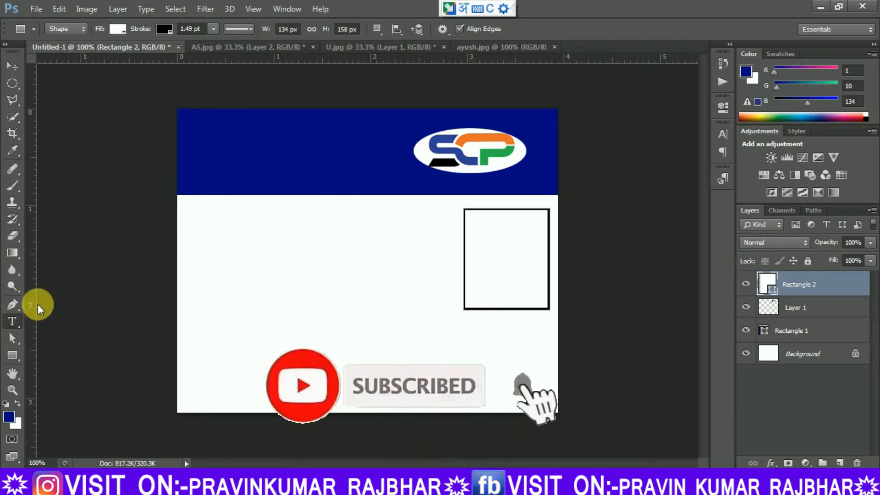
Start a text line below the header near the card's left edge, using Arial at 18 pt.
click(12, 321)
click(138, 29)
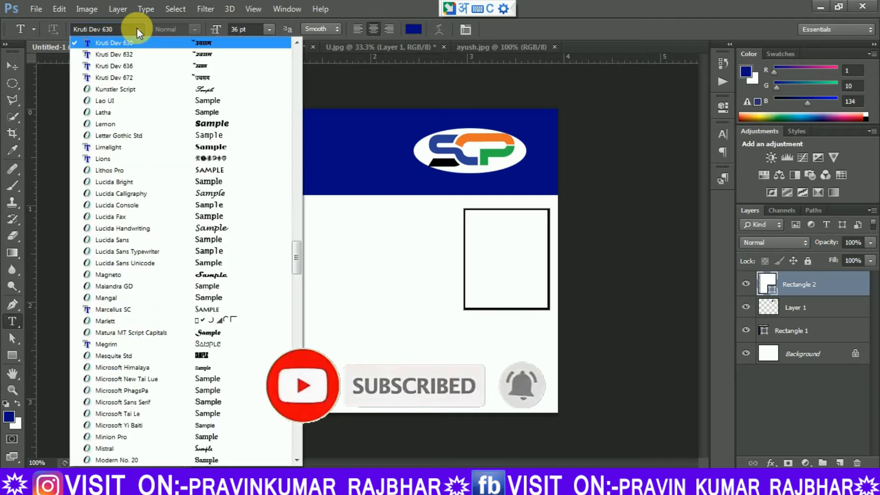
drag(295, 268, 293, 42)
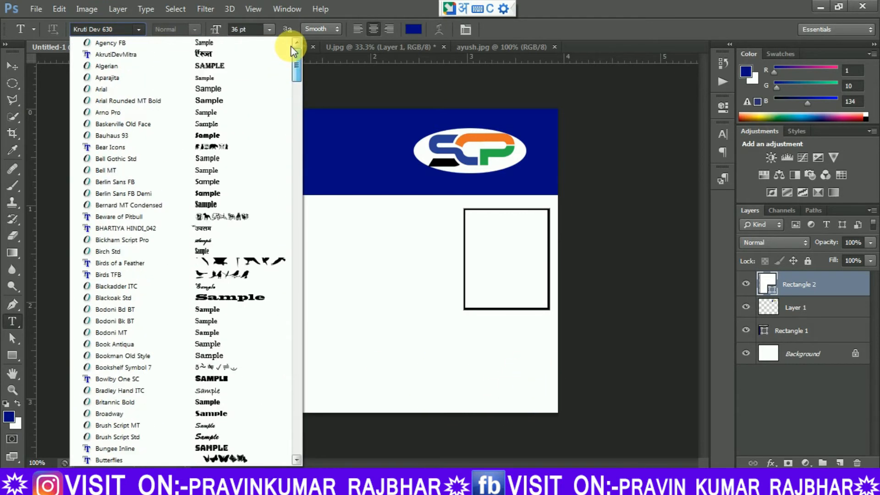
click(207, 89)
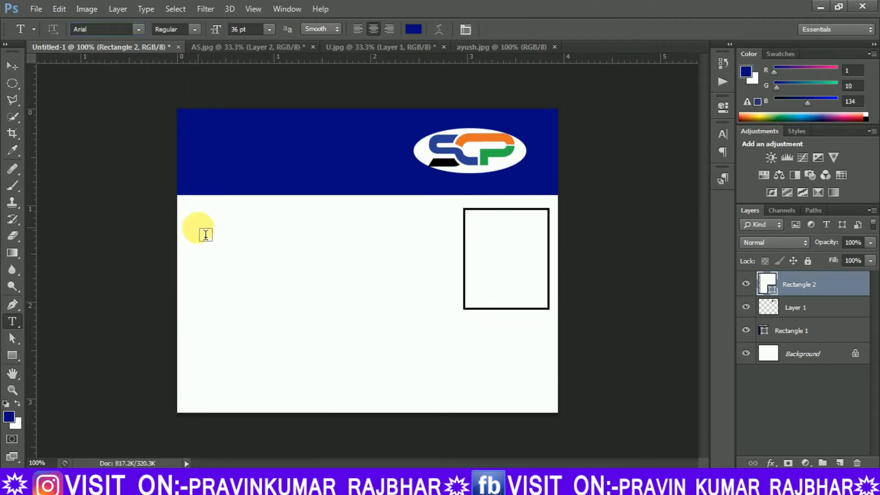
click(198, 230)
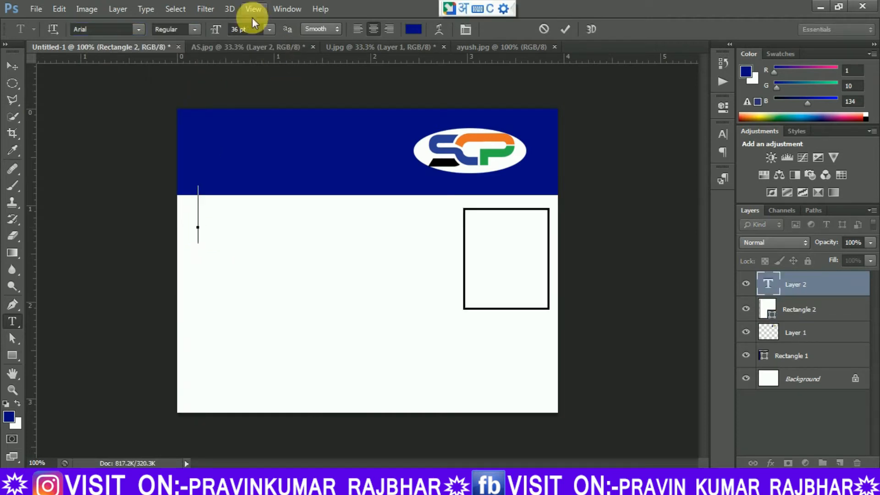
click(269, 30)
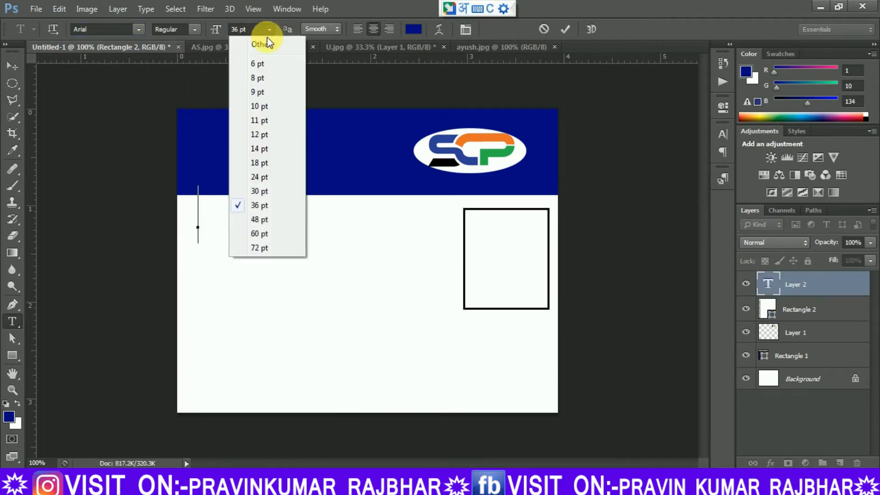
click(261, 164)
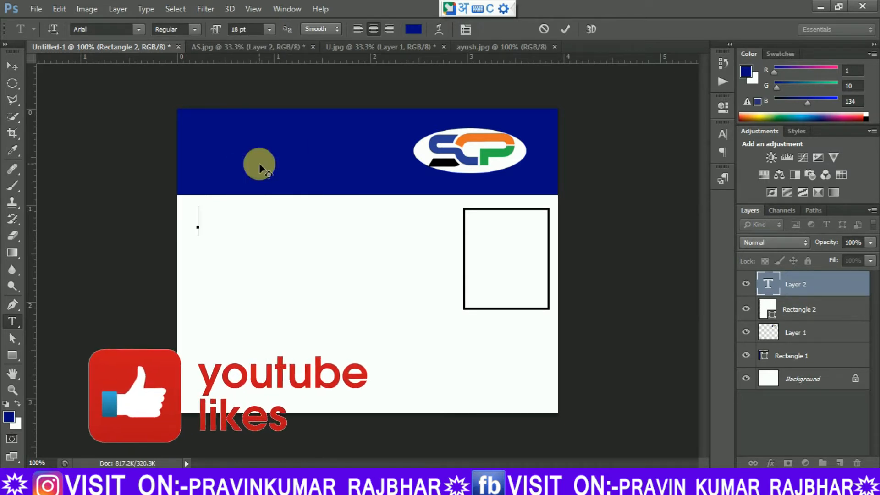
text(N)
key(BackSpace)
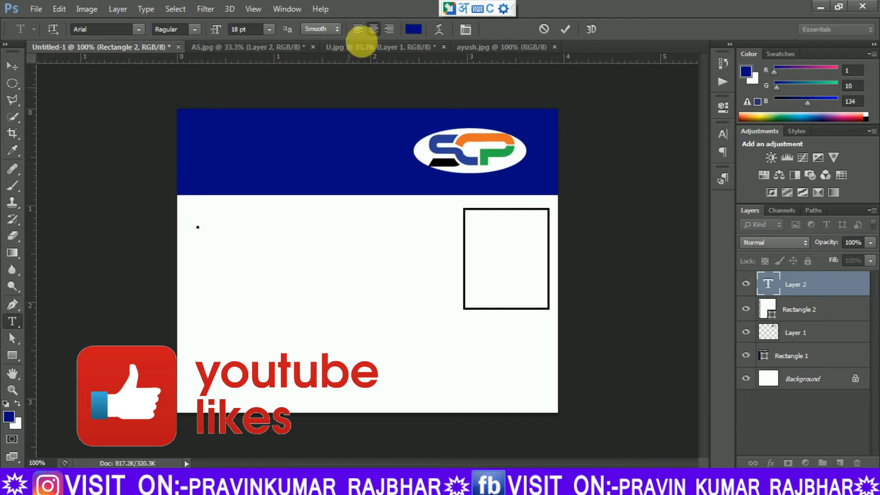
Set the text color of the new line to black.
click(413, 28)
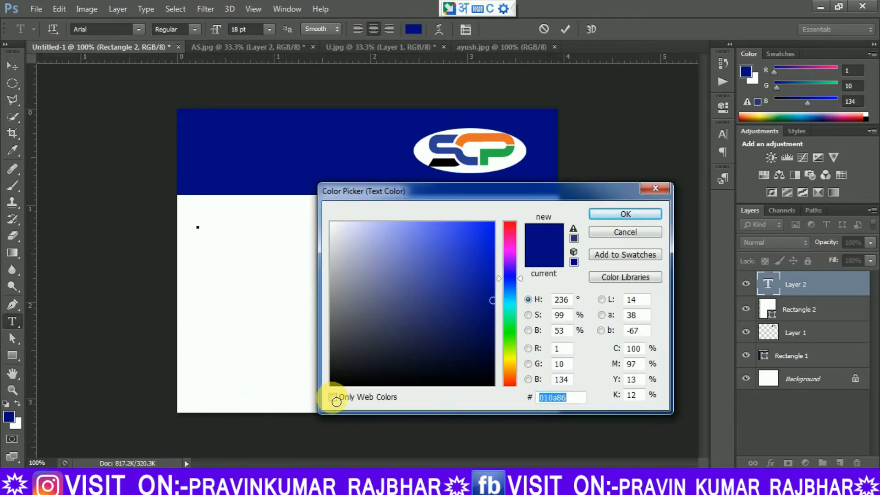
click(335, 377)
click(624, 214)
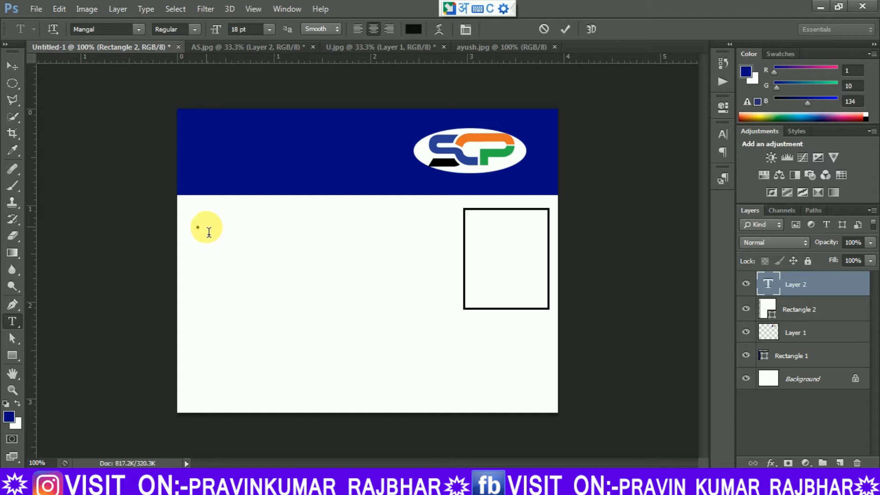
Enter the label "NCI ID" in the text line, keeping the Latin spelling instead of the Hindi suggestions.
text(NCI)
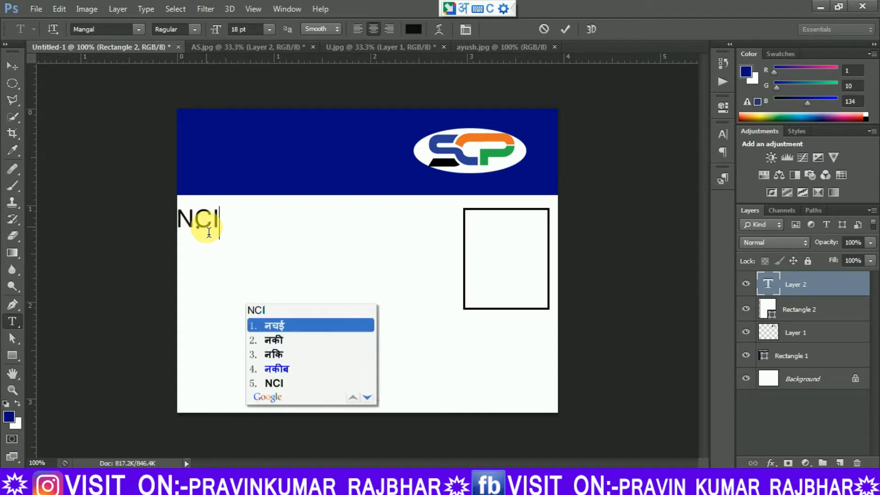
click(271, 382)
text(ID)
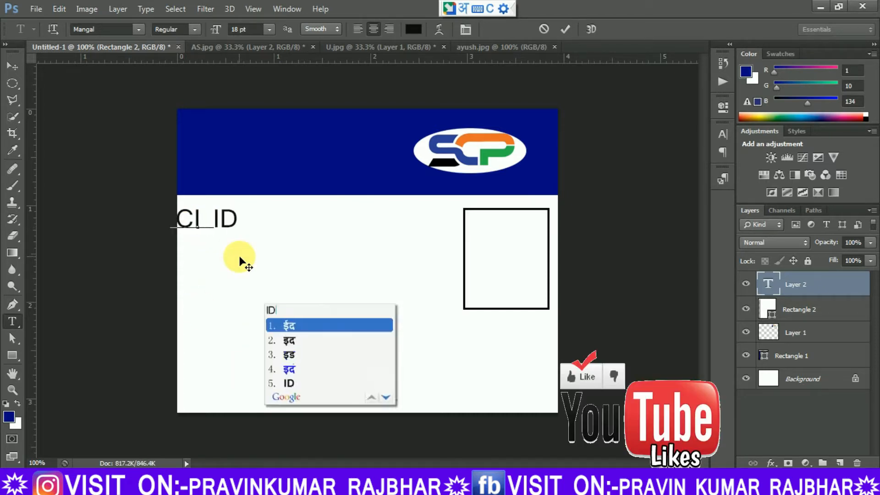
click(278, 383)
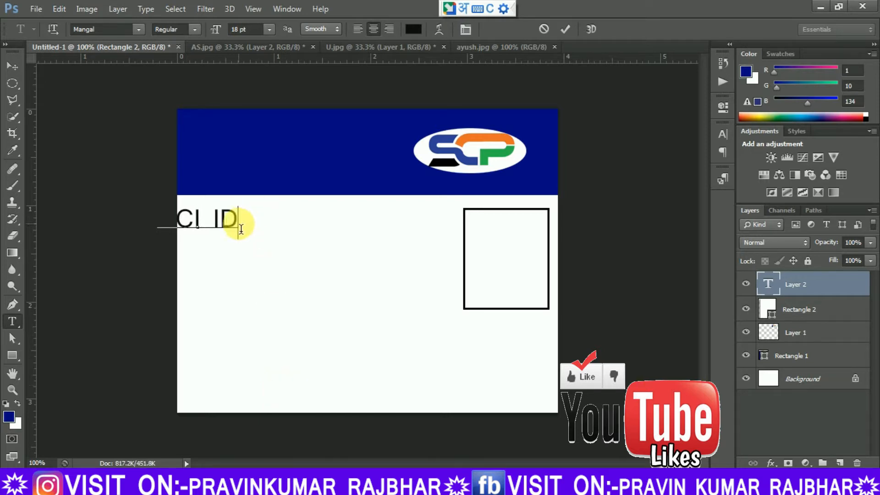
Switch the input language from Hindi to English.
click(503, 9)
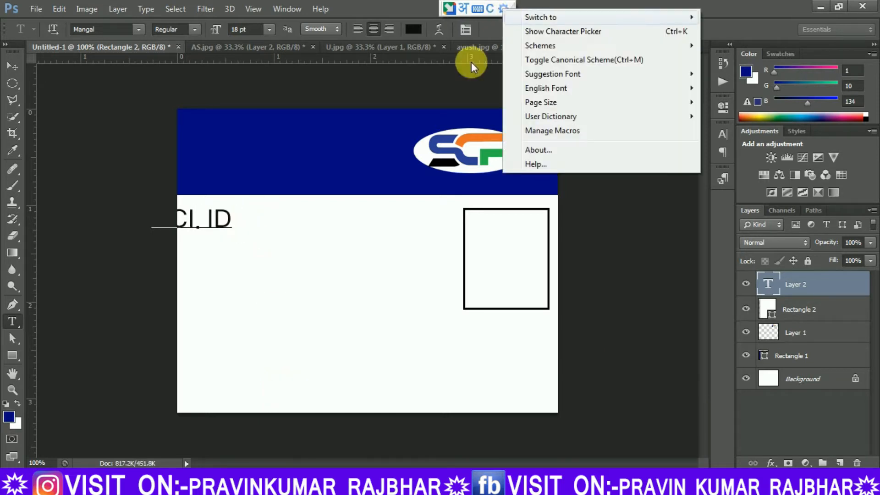
mouse_move(526, 16)
click(352, 49)
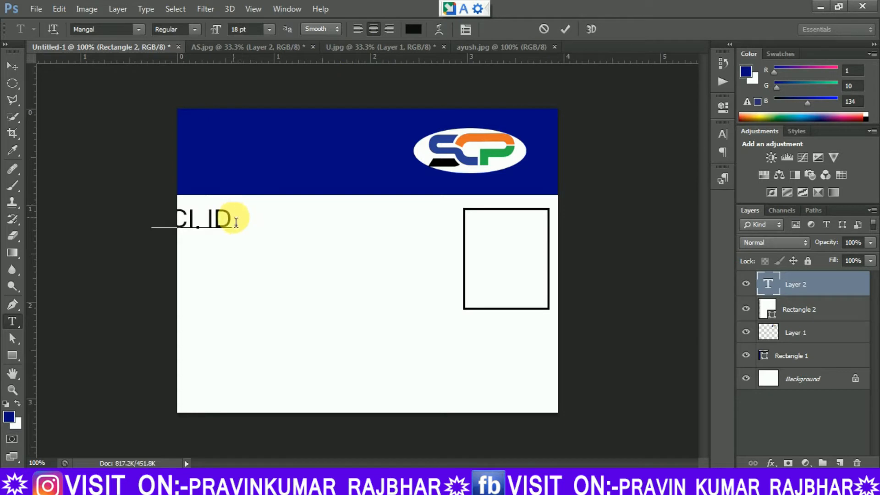
Complete the NCI ID line with the ID number and move it between the card's left edge and the photo frame.
key(BackSpace)
key(BackSpace)
click(13, 66)
drag(258, 223, 374, 231)
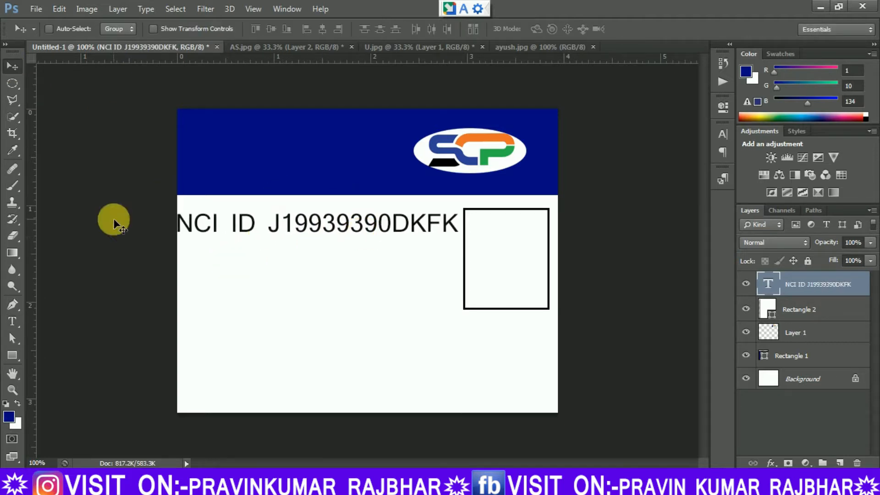
Add a text line "Name:" followed by the cardholder's name in capitals, and place it directly under the NCI ID line.
click(12, 320)
click(193, 256)
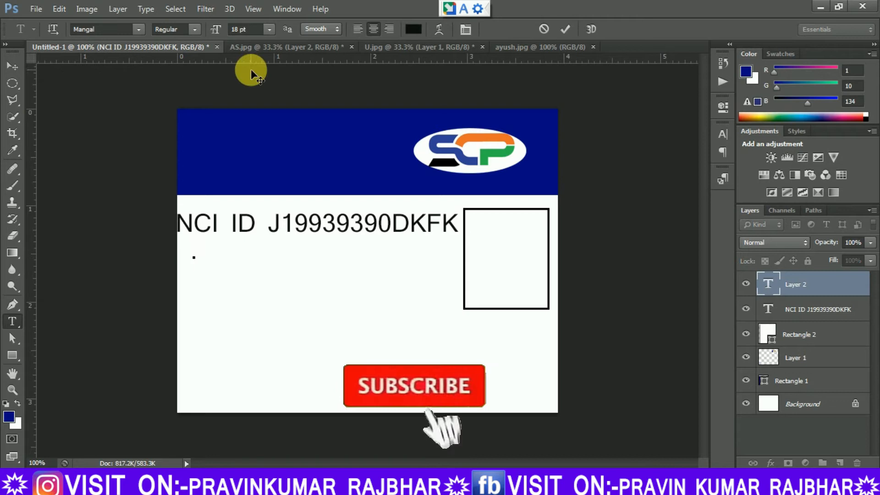
text(Name)
text(: )
text(pr)
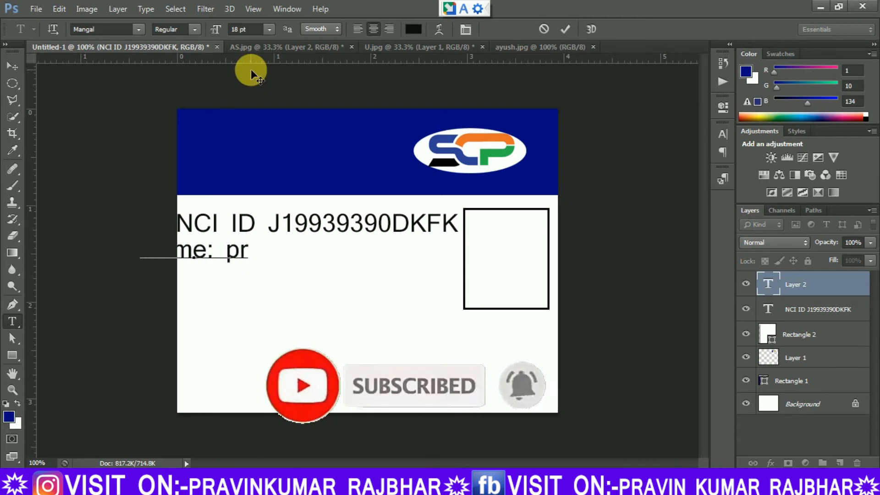
key(BackSpace)
key(BackSpace)
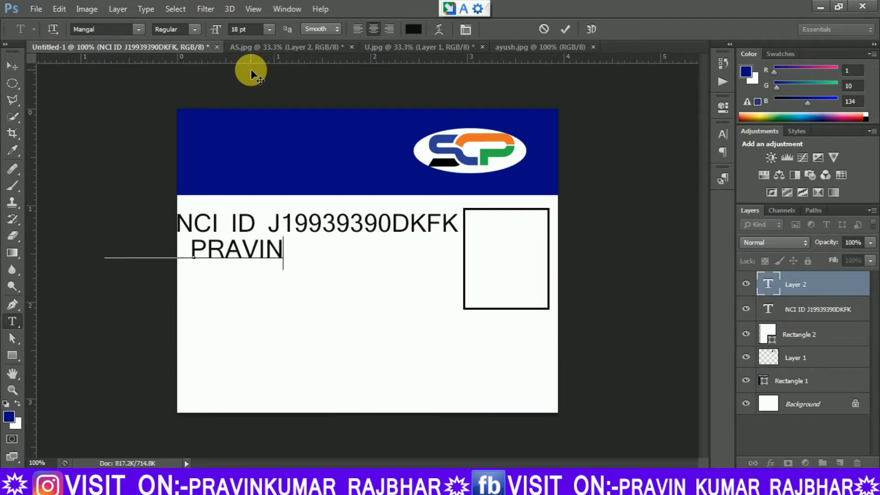
key(ctrl+Return)
key(v)
drag(251, 255, 385, 259)
Add a text line "Email:" followed by the cardholder's e-mail address, and place it directly under the name line.
click(12, 321)
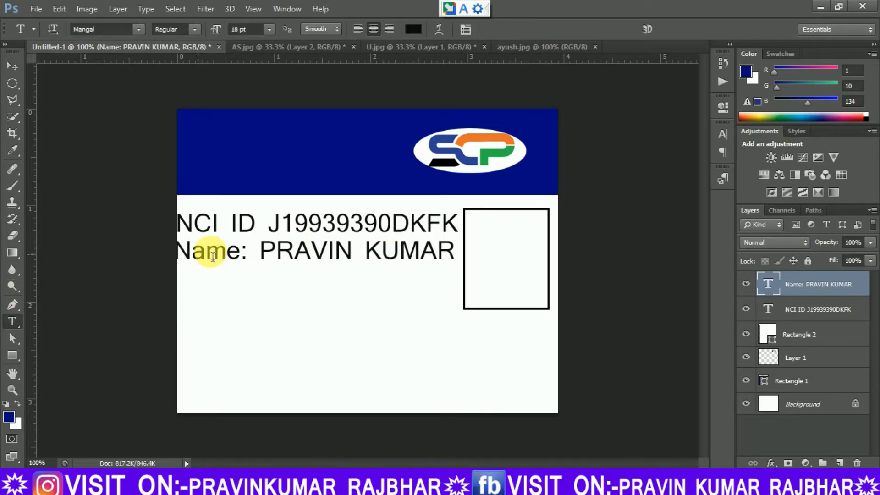
click(191, 279)
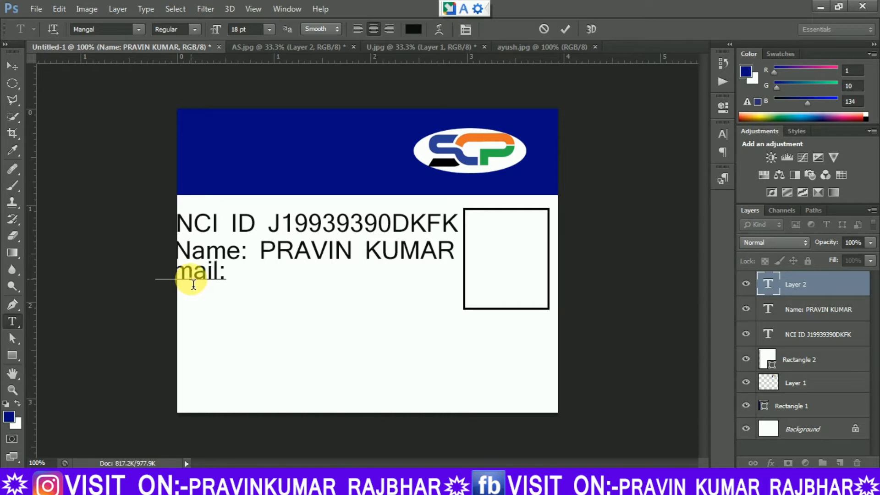
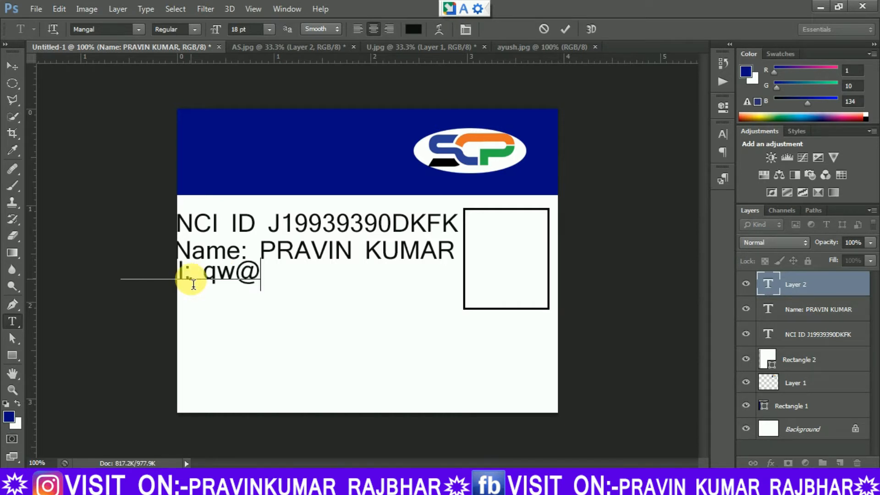
click(13, 66)
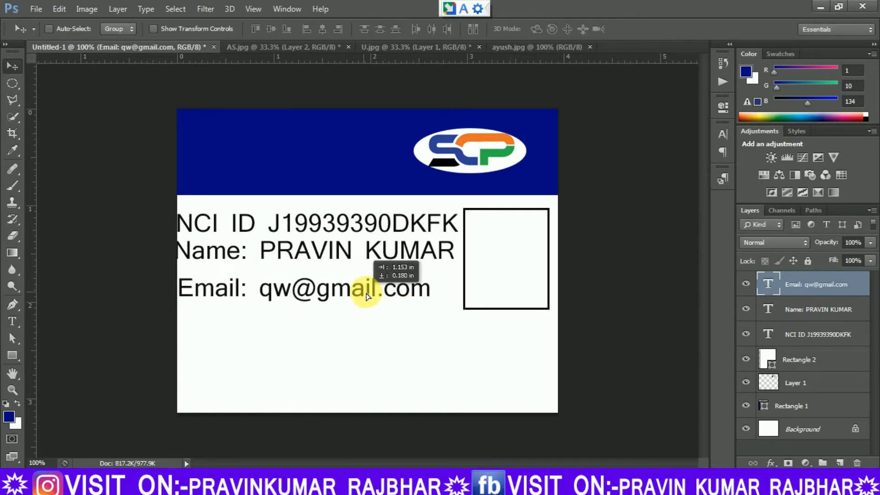
drag(366, 288, 367, 276)
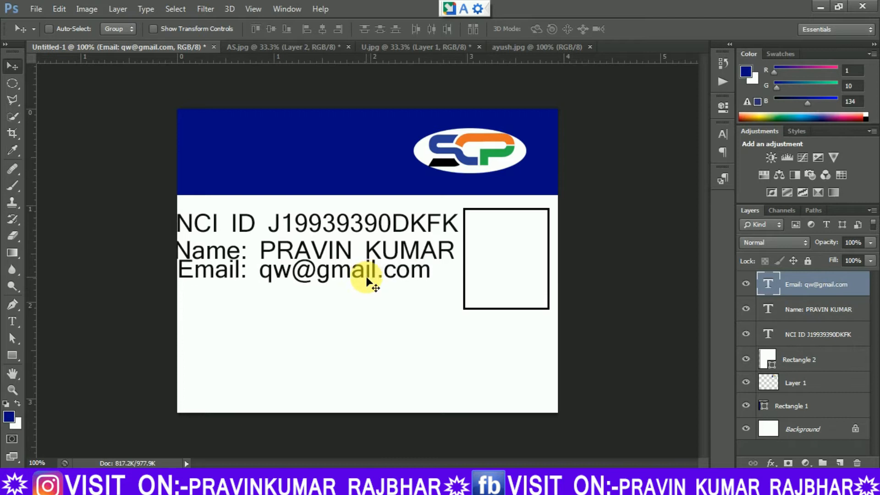
Add a text line "mo :" followed by the cardholder's mobile number, and place it directly under the email line.
click(13, 321)
click(192, 303)
text(mo)
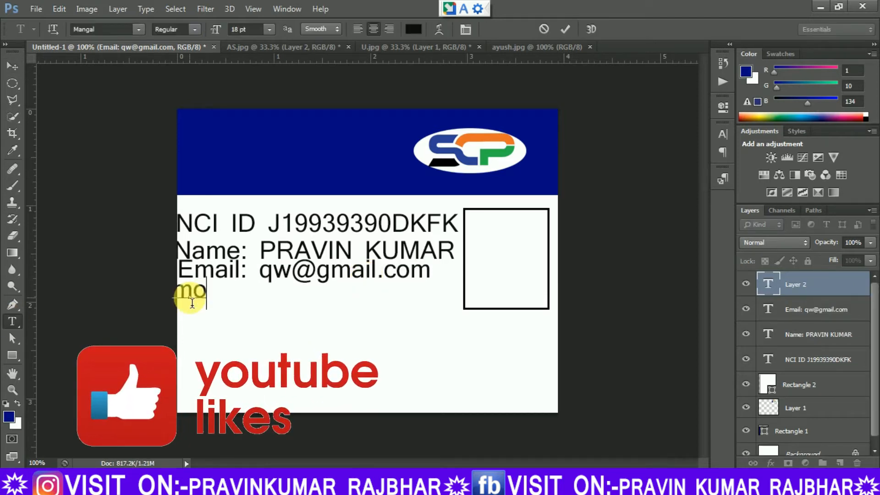
text( : )
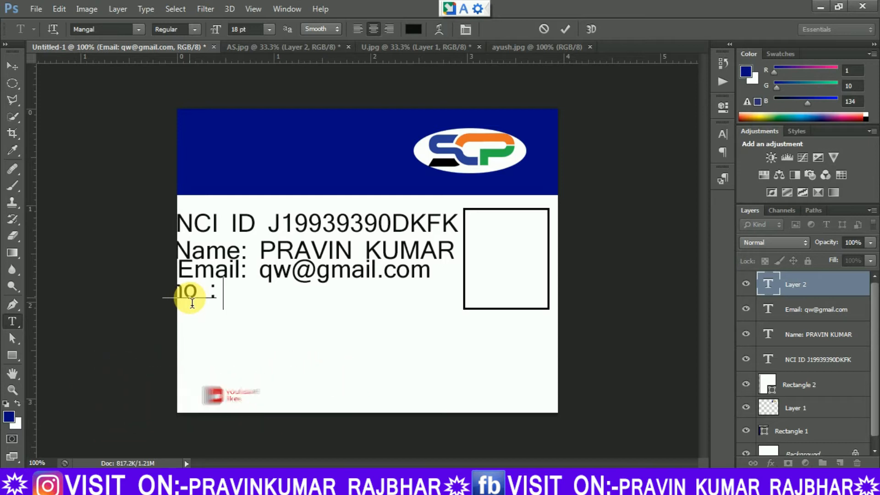
text(1234567890)
click(13, 66)
drag(221, 291, 311, 301)
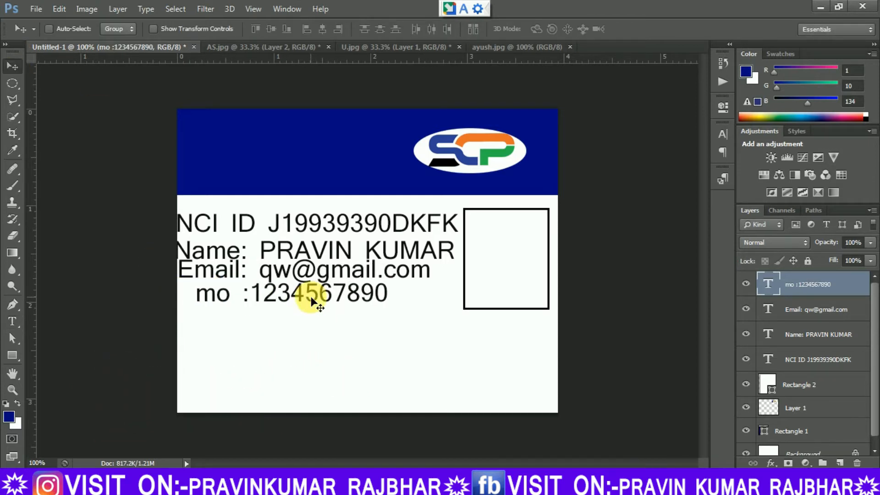
Add a text line "DOB :" followed by the cardholder's date of birth, and place it directly under the mobile number line.
click(12, 321)
click(188, 323)
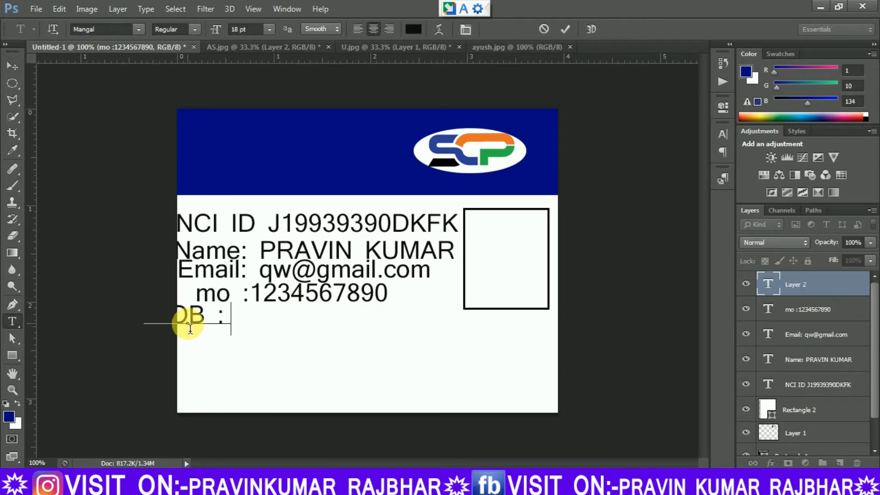
text(DOB :1/1/20)
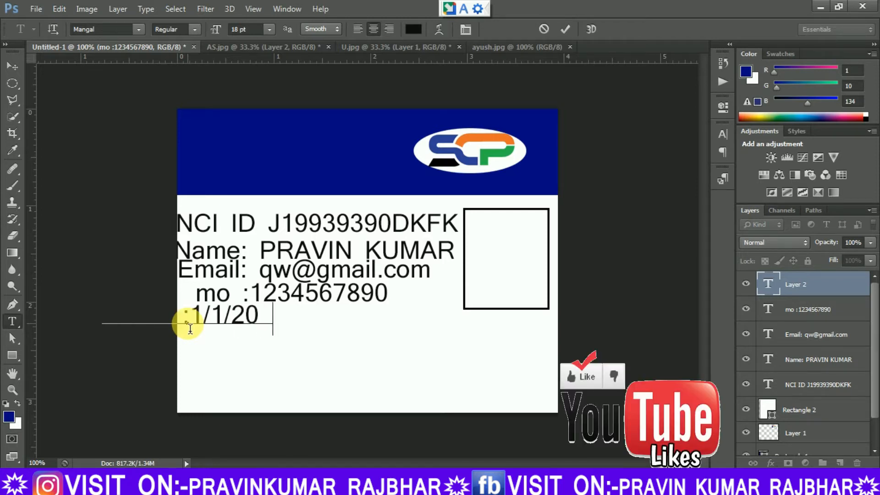
text(01)
key(ctrl+Return)
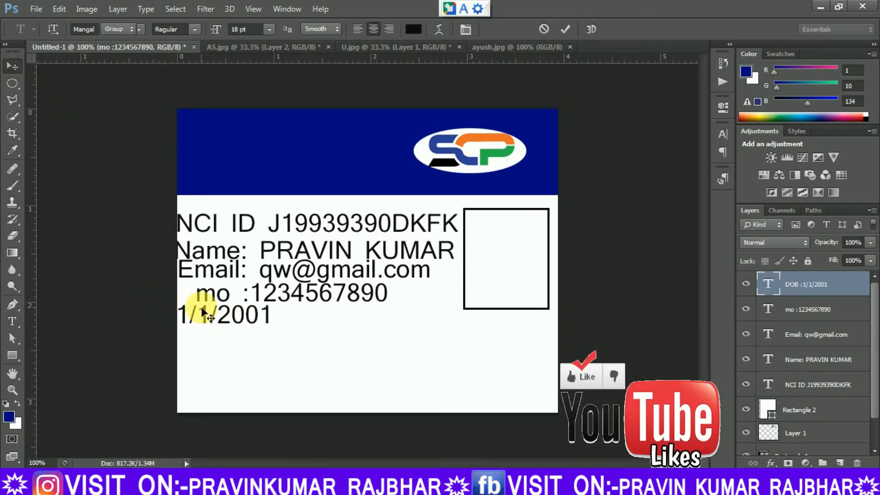
Add a text line "Gender :Male" and place it directly under the date of birth line.
click(8, 323)
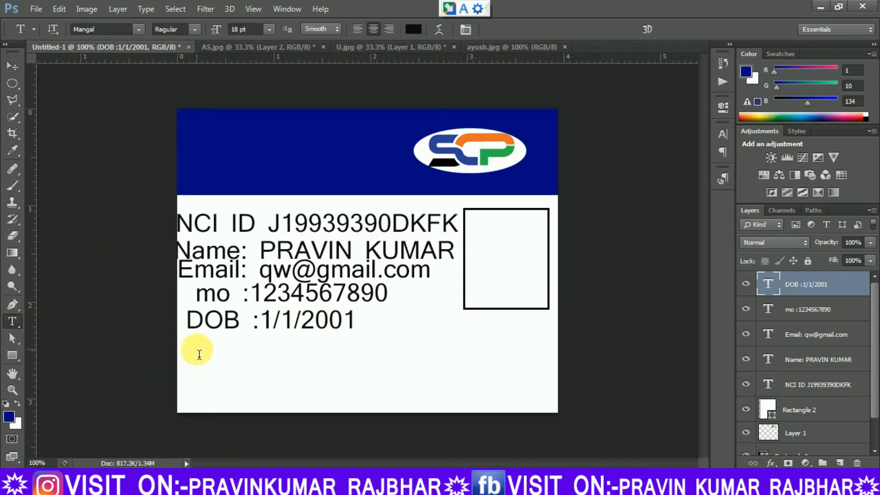
click(197, 351)
text(GEN)
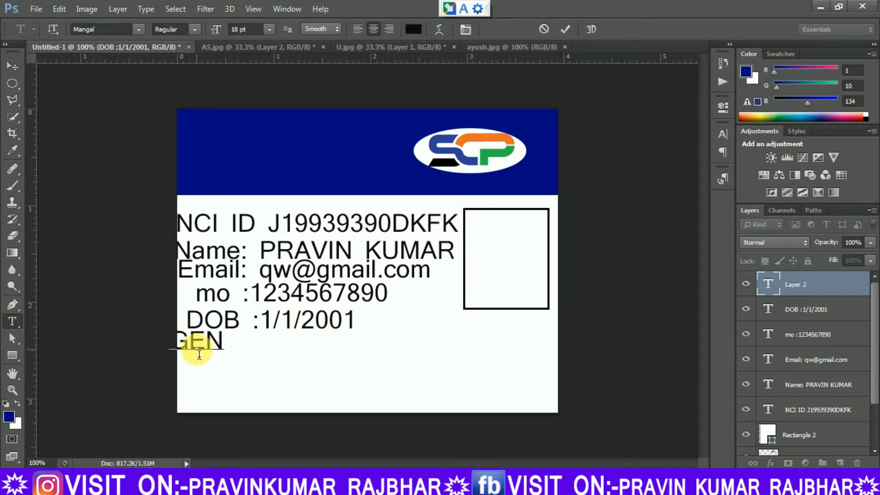
text(DER)
key(BackSpace)
key(BackSpace)
key(BackSpace)
key(BackSpace)
key(BackSpace)
text(ender :MA)
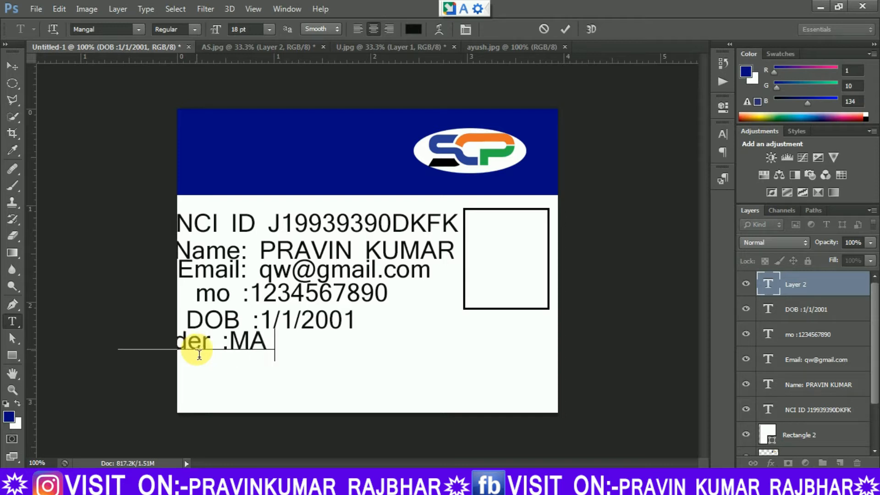
key(BackSpace)
text(ale)
click(12, 66)
drag(248, 343, 298, 353)
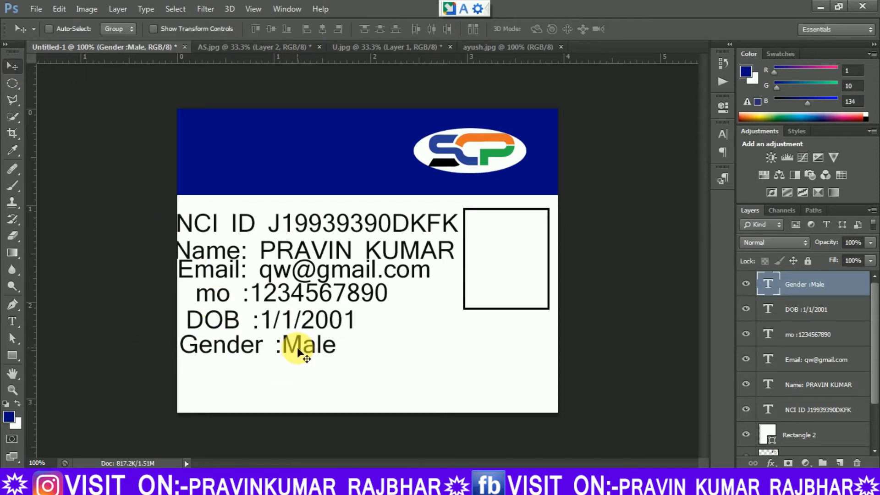
Add a text line "State :up" and place it directly under the gender line.
click(12, 322)
click(197, 375)
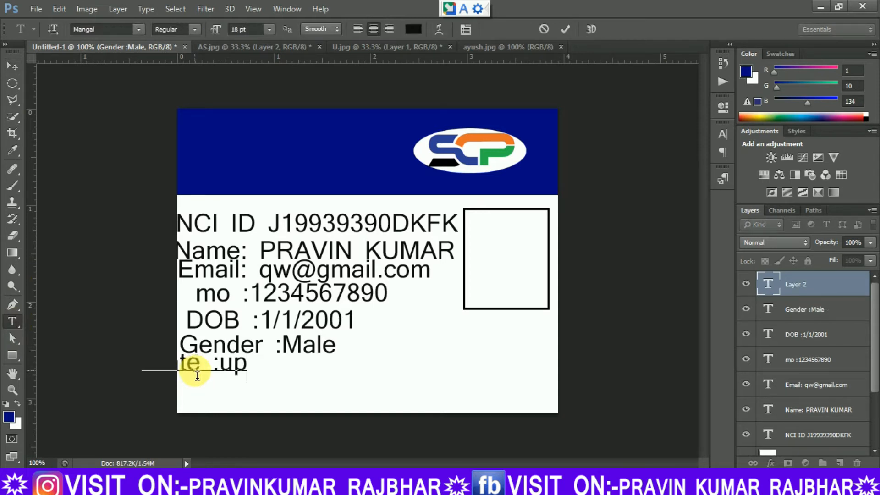
click(12, 66)
drag(232, 370, 287, 377)
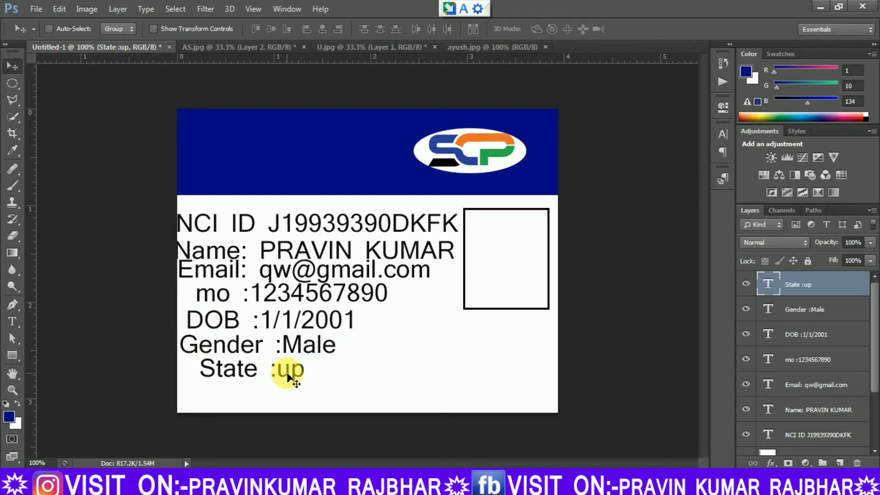
Add a text line "Dist :kanpur" and place it directly under the state line.
click(13, 321)
click(194, 392)
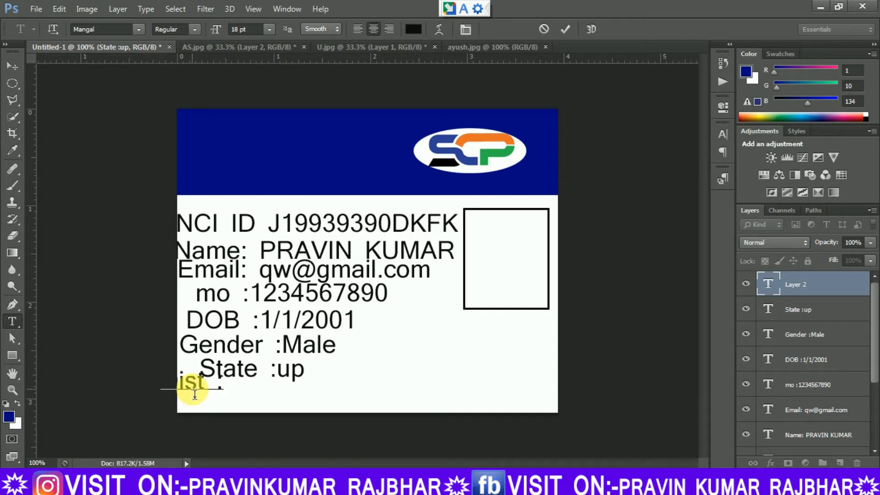
text(Dist :kanpur)
click(11, 67)
drag(216, 381, 285, 388)
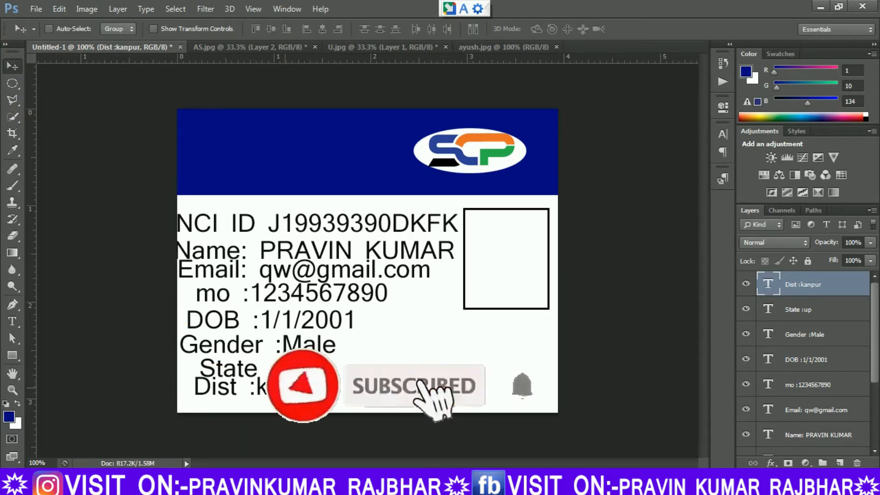
Add a text line "inssued on:25/1/2019" in the lower part of the card, beside the gender and state lines.
click(13, 322)
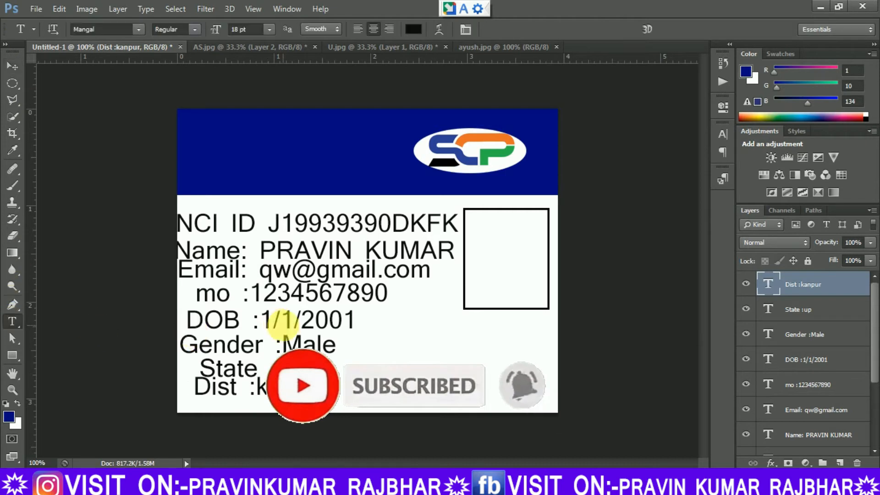
click(377, 356)
text(insue)
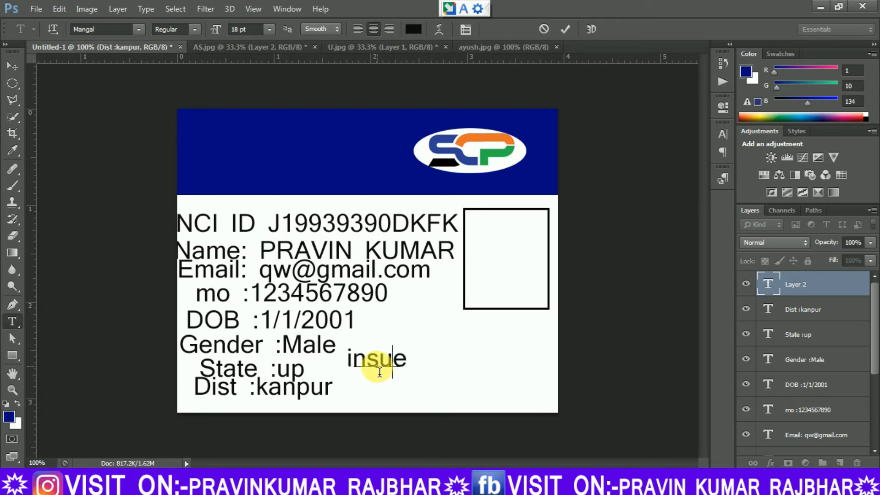
key(BackSpace)
key(BackSpace)
text(sued )
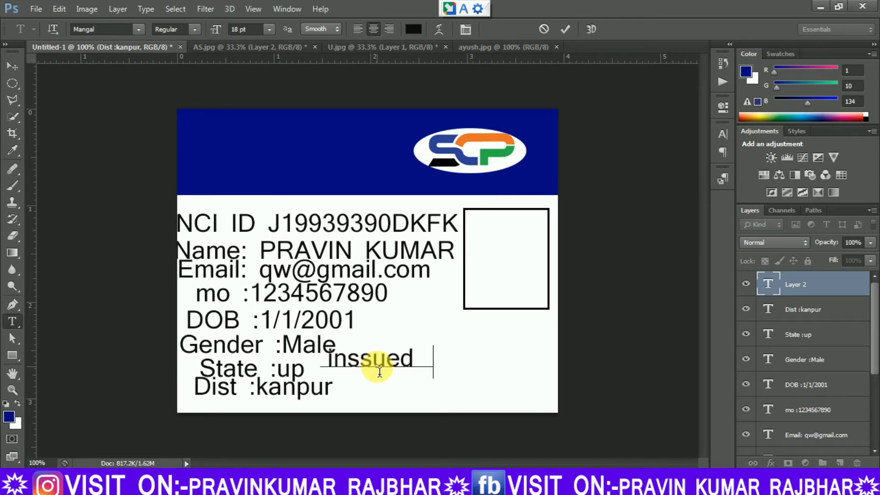
text(on:2)
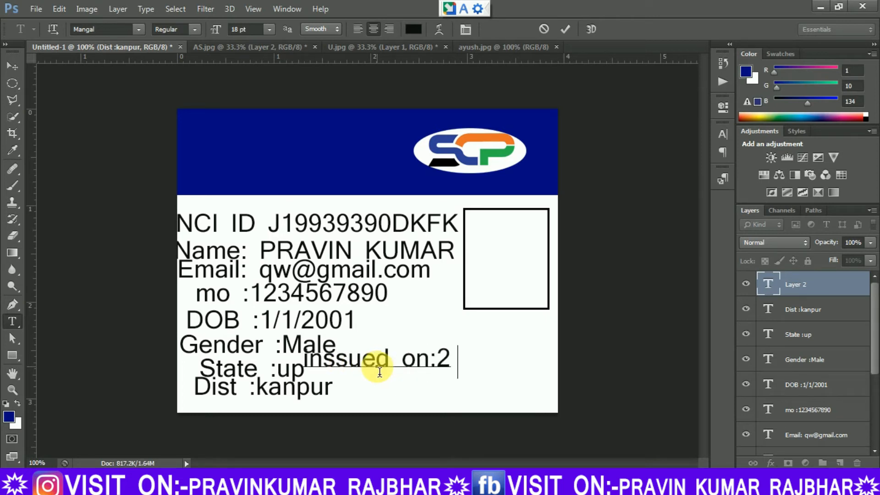
text(5/1/2019)
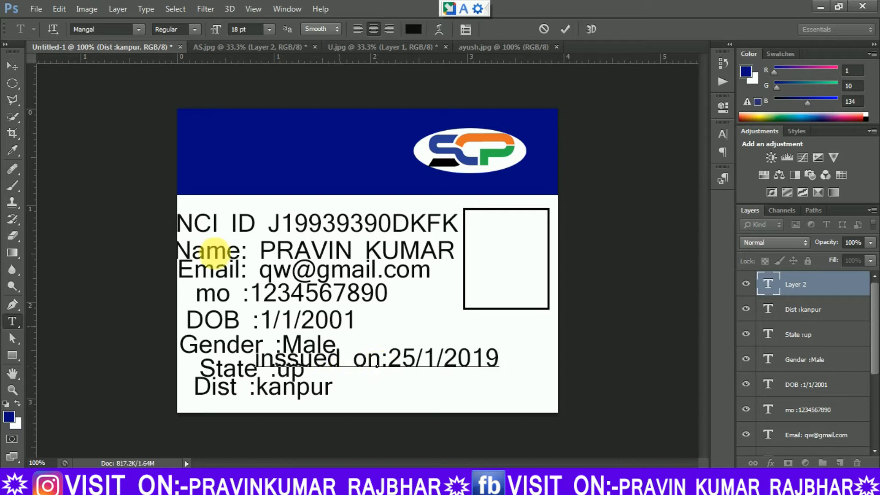
Set the font size of all the detail text layers, from the issue date down to the NCI ID line, to 14 pt.
drag(874, 371, 874, 421)
shift+click(820, 391)
drag(874, 369, 874, 418)
shift+click(845, 400)
click(269, 29)
click(258, 147)
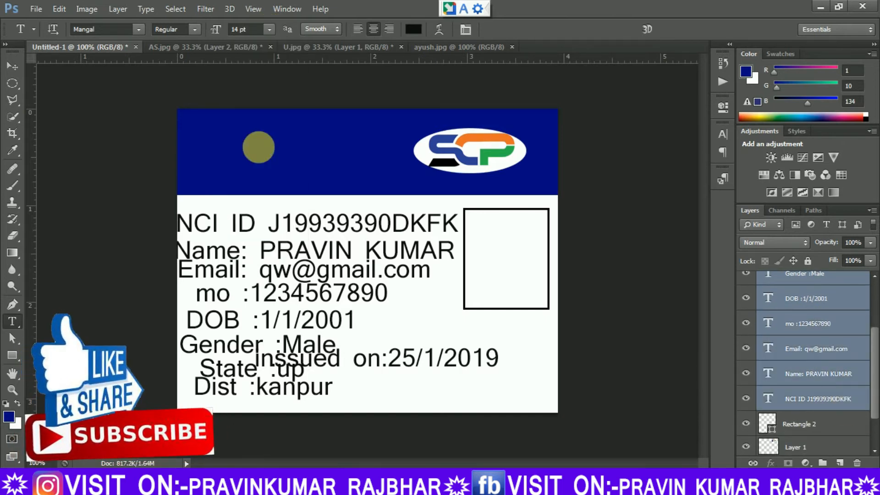
click(12, 66)
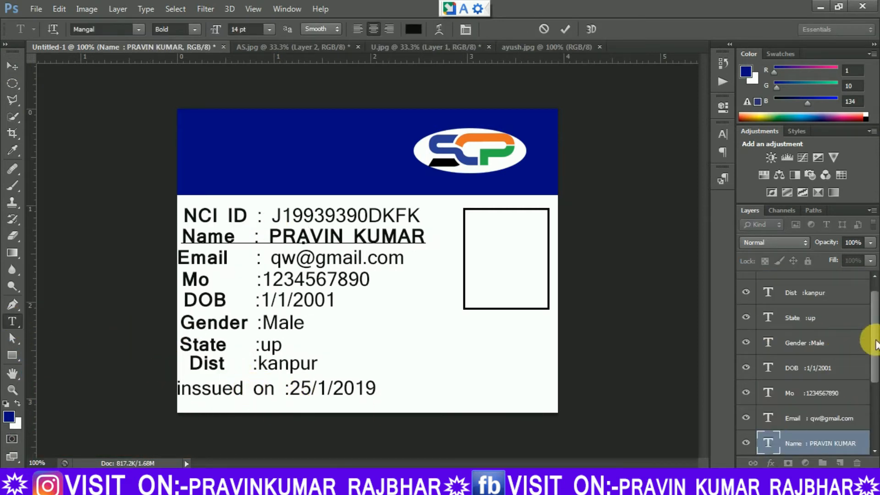
Make the "inssued on" label bold and nudge its line up closer to the Dist line.
scroll(875, 346, up, 1)
click(842, 290)
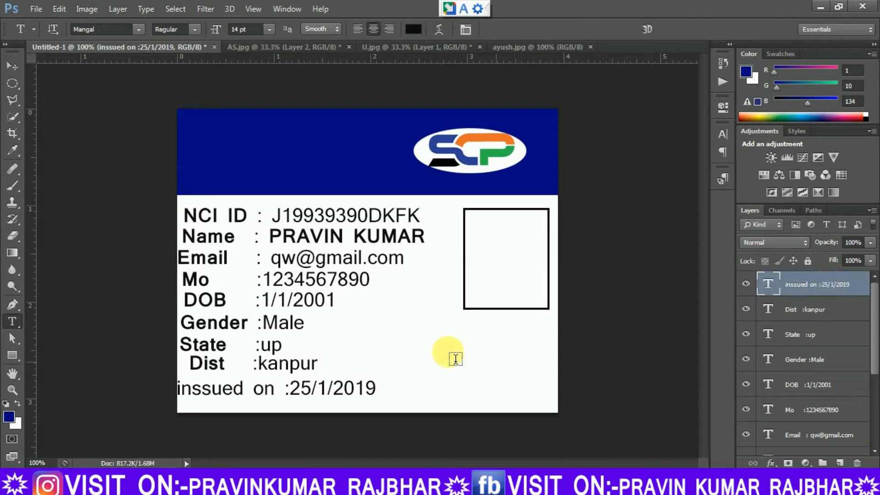
drag(273, 397, 173, 391)
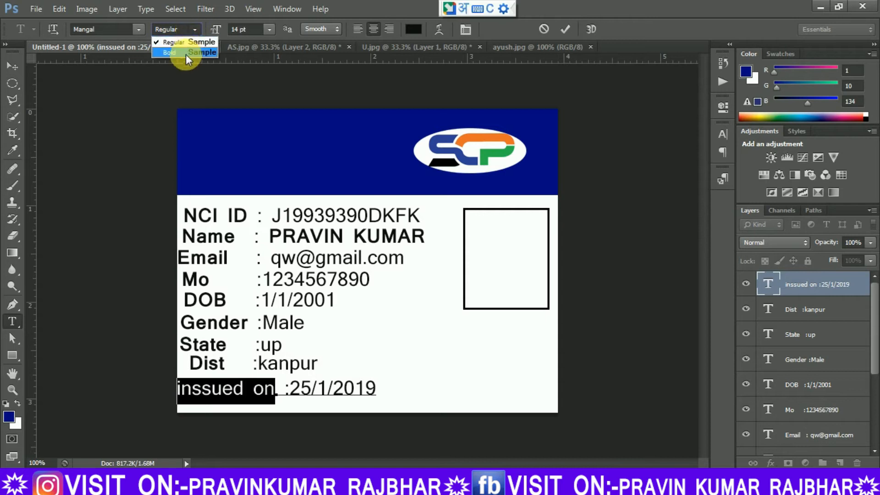
click(186, 54)
click(281, 399)
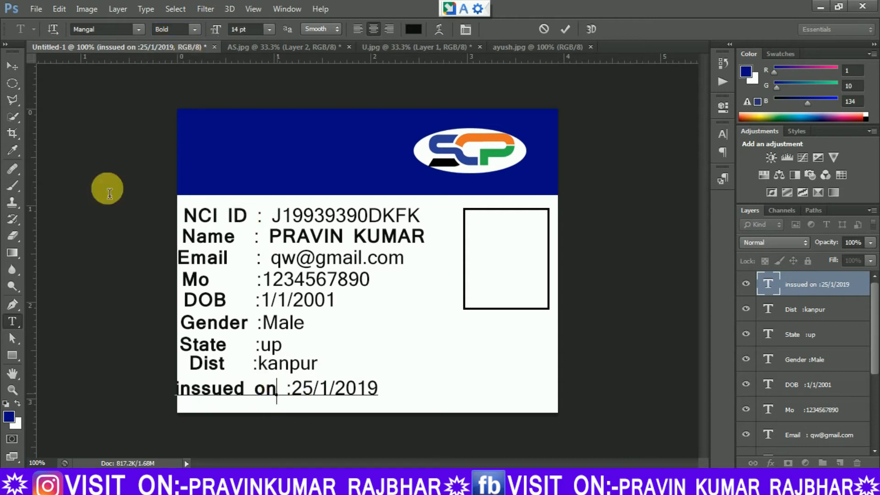
click(12, 68)
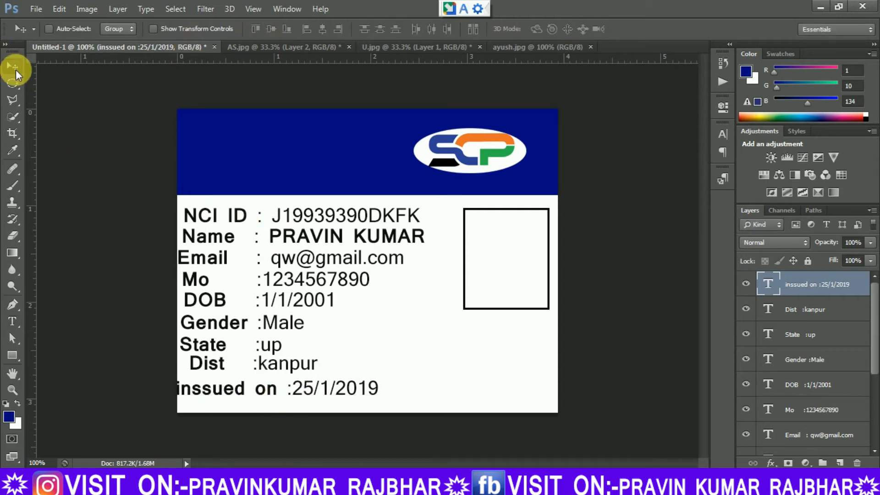
key(Up)
key(Up)
key(Up)
key(Up)
key(Up)
key(Up)
key(Up)
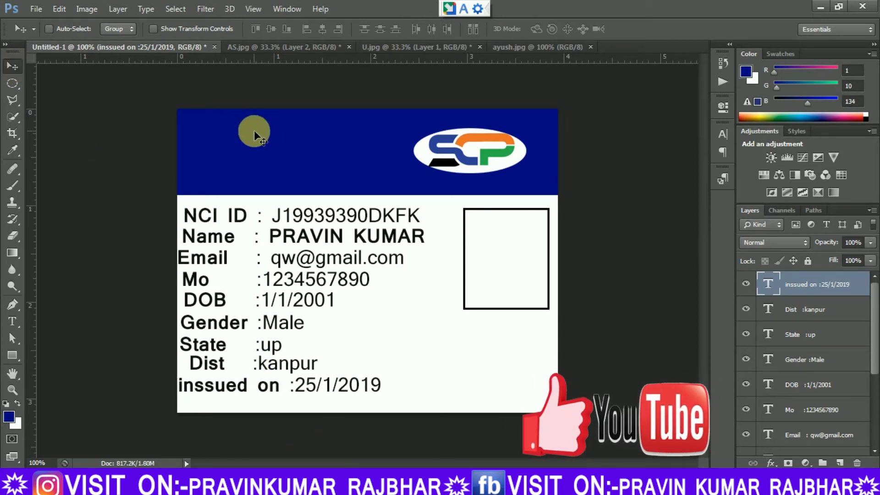
Start a new text line in the upper part of the blue header and set its text colour to white.
click(12, 321)
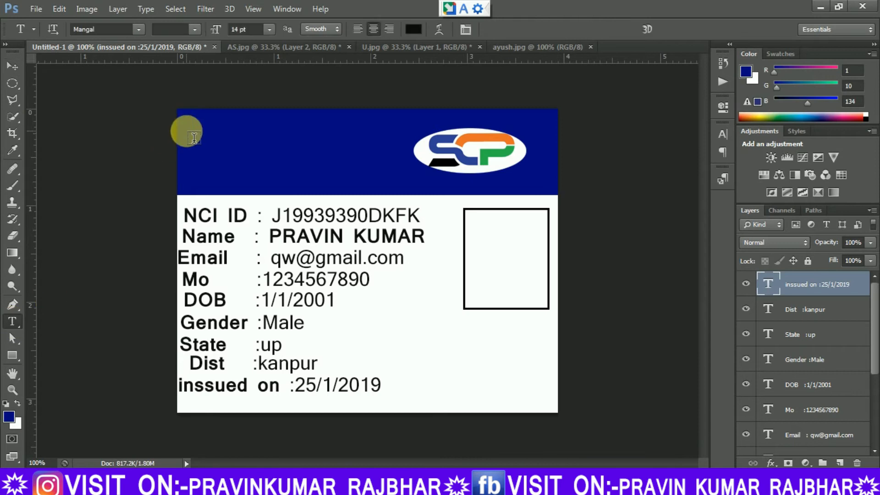
click(201, 137)
click(414, 29)
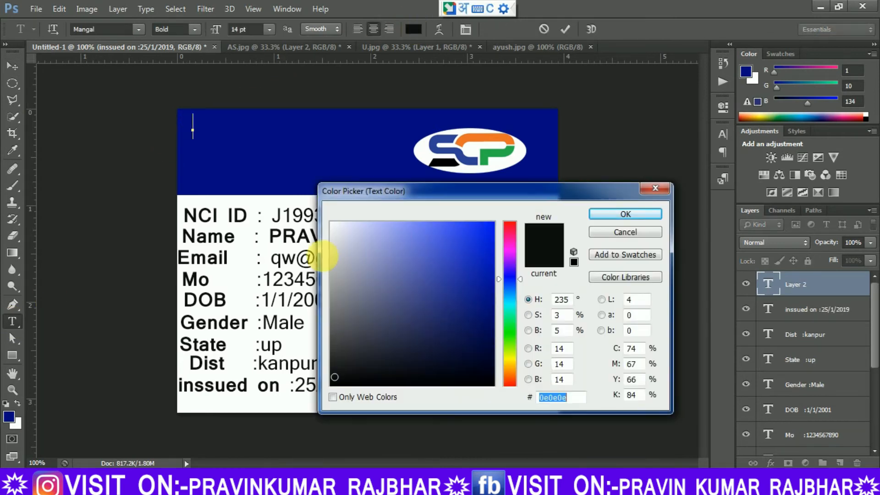
click(331, 223)
click(625, 214)
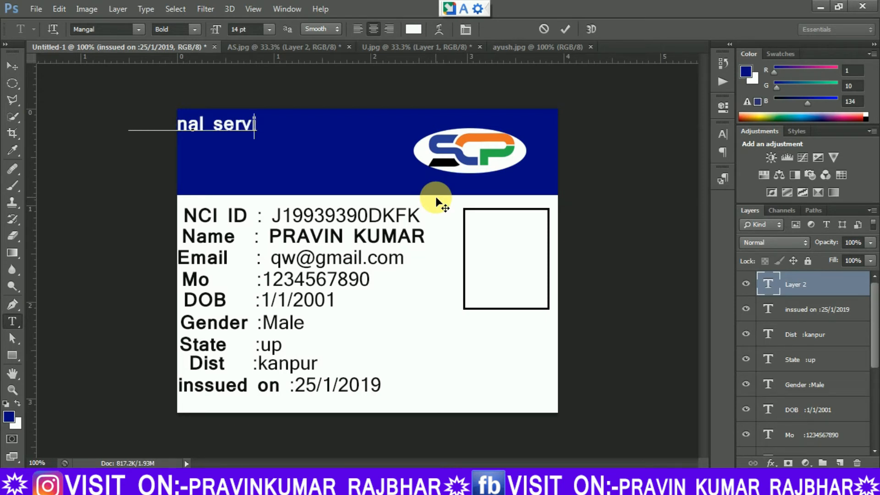
Complete the header text as "National career service" and move it along the header's upper edge, before the SCP logo.
key(BackSpace)
key(BackSpace)
key(BackSpace)
key(BackSpace)
key(BackSpace)
key(BackSpace)
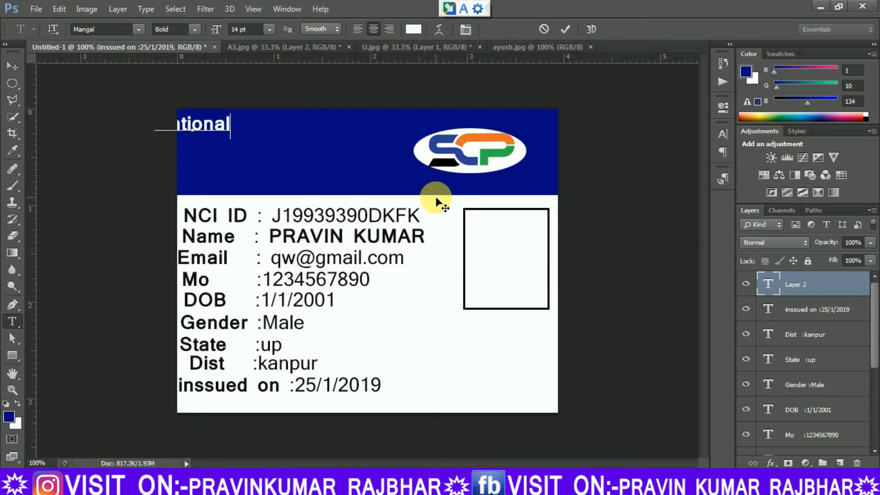
text(ca)
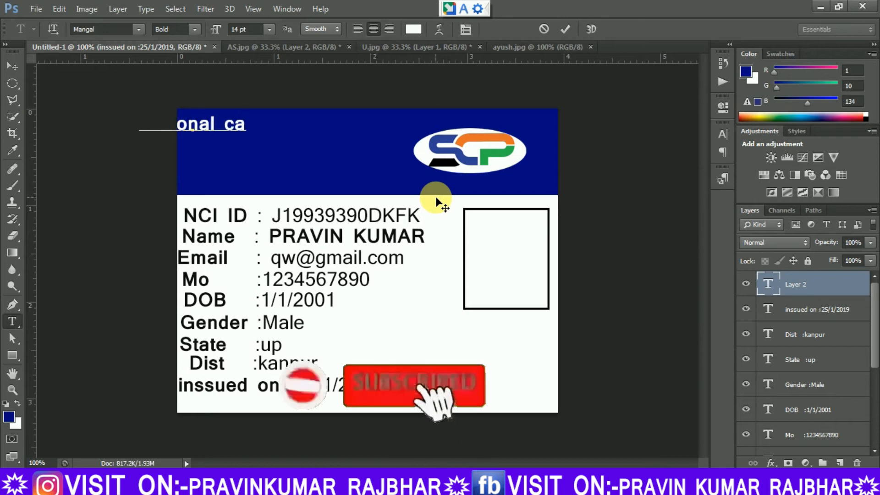
text(reer )
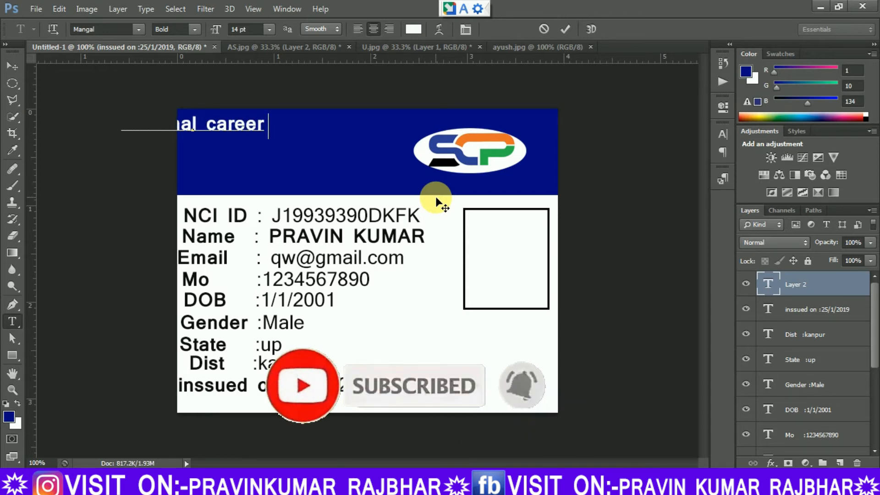
text(se)
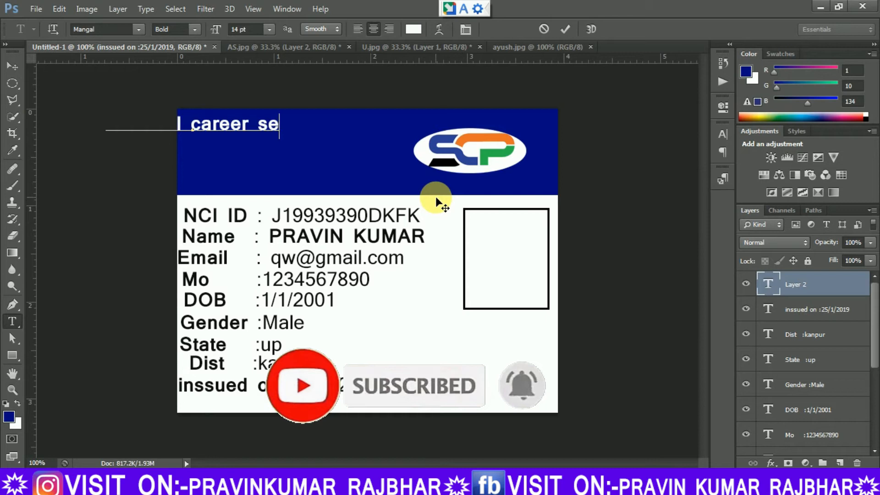
text(rvice)
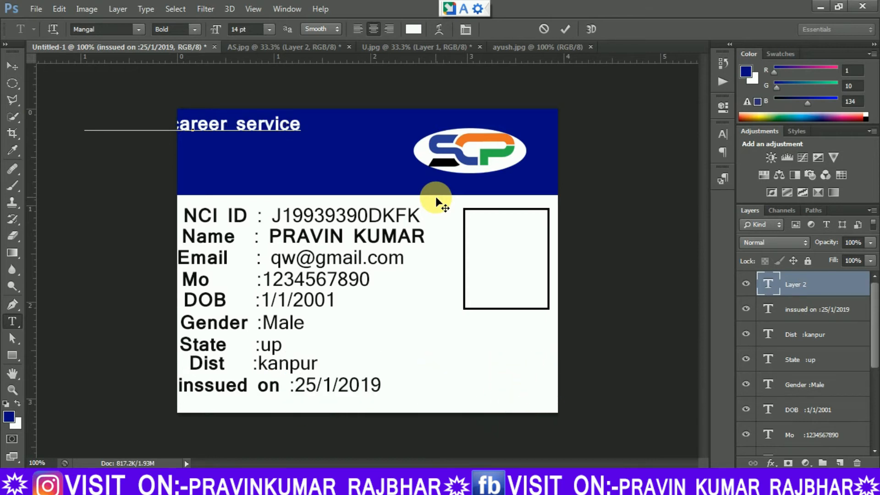
click(13, 66)
drag(256, 125, 357, 122)
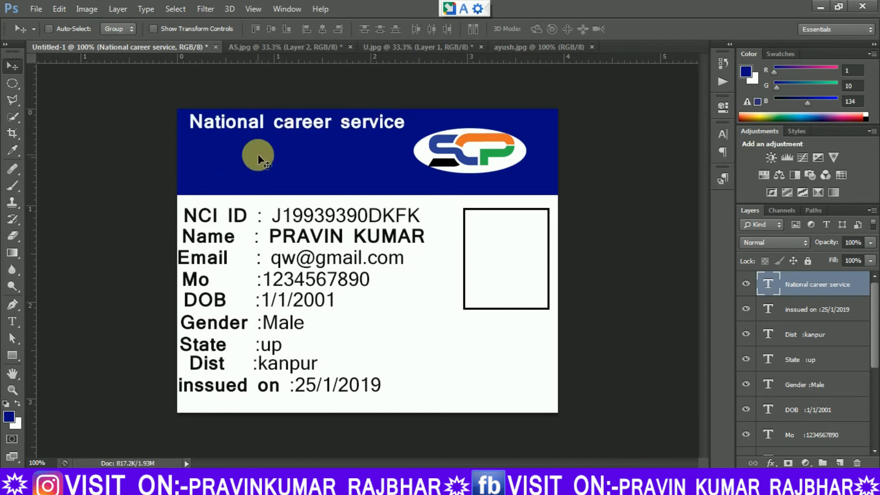
Start a new text line in the lower part of the blue header and set its font style to Regular.
click(13, 321)
click(223, 174)
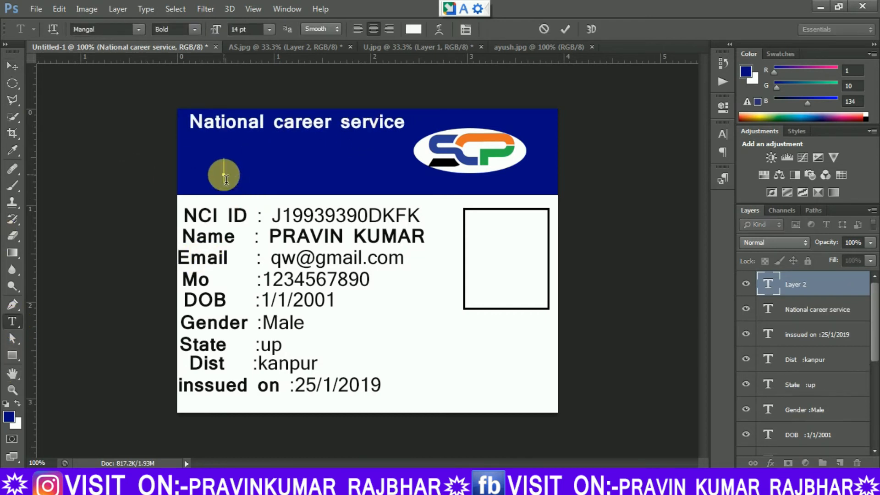
click(194, 30)
click(183, 48)
click(379, 210)
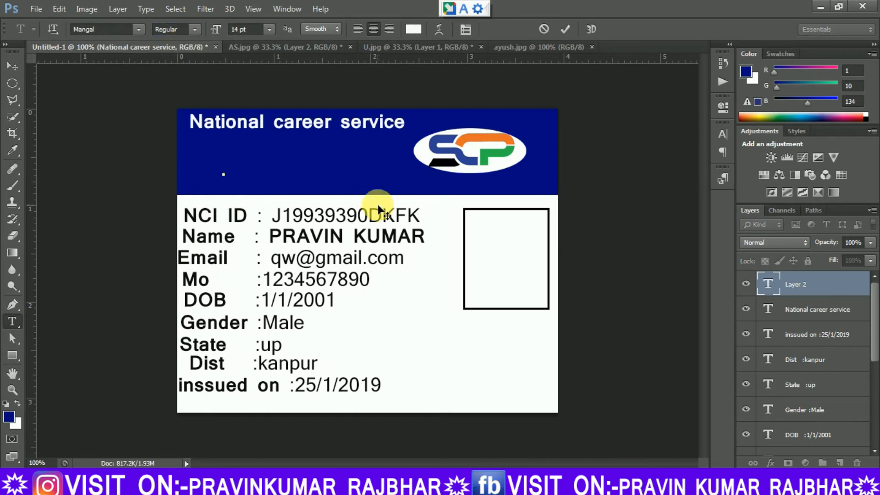
Enter "Ministry of Labour & Employment" as the new header text and move it along the blue header's lower edge.
text(Mi)
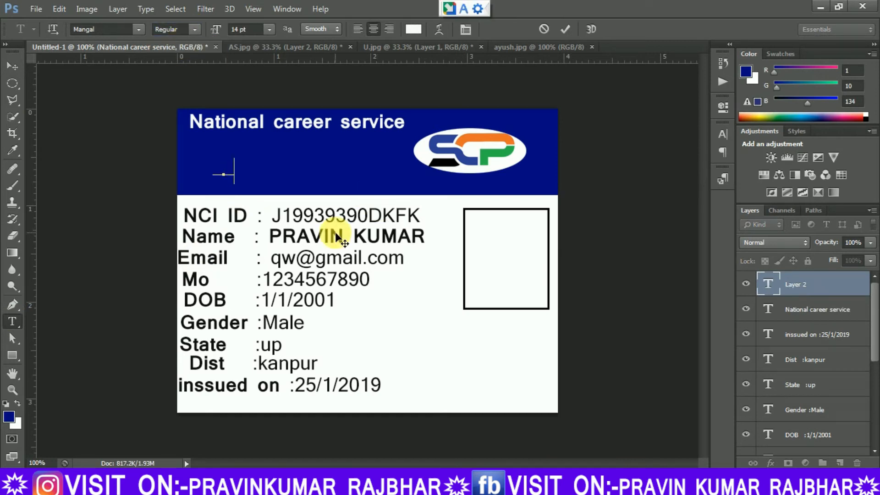
text(ni)
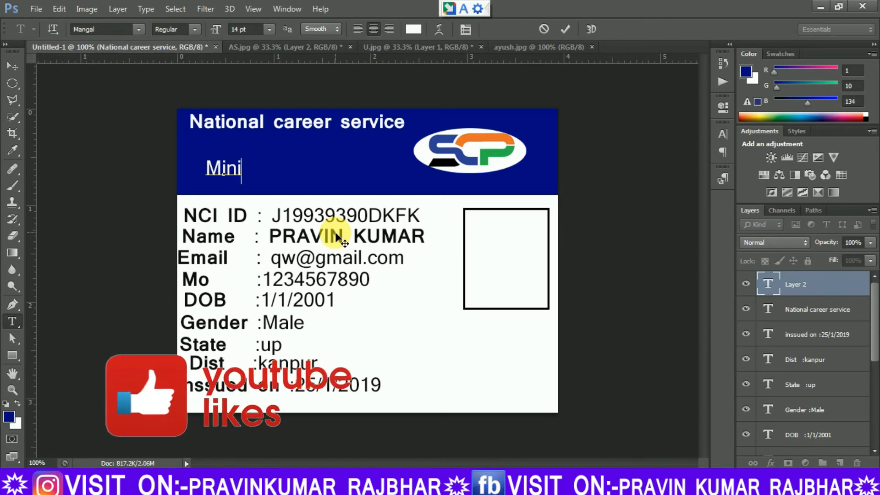
text(st)
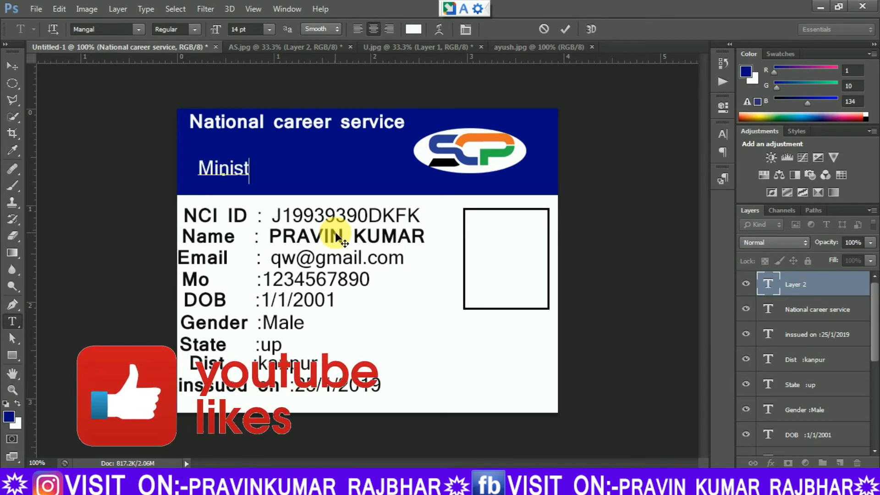
text(ry)
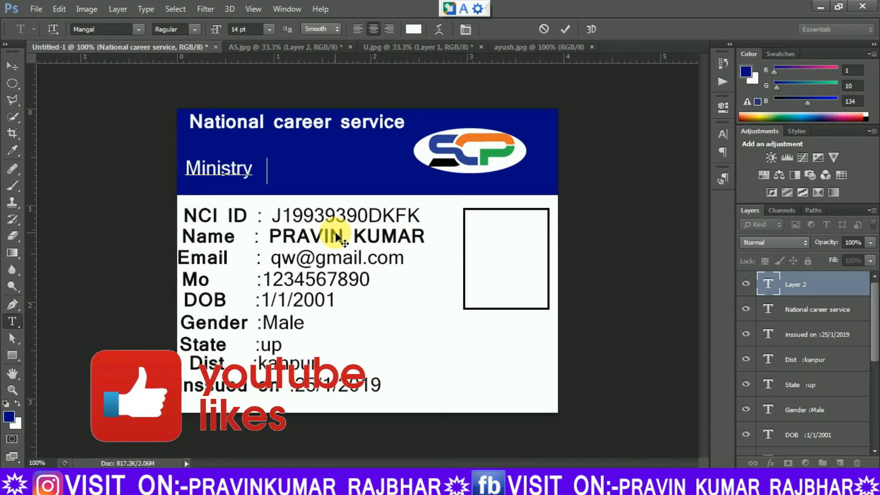
text( of La)
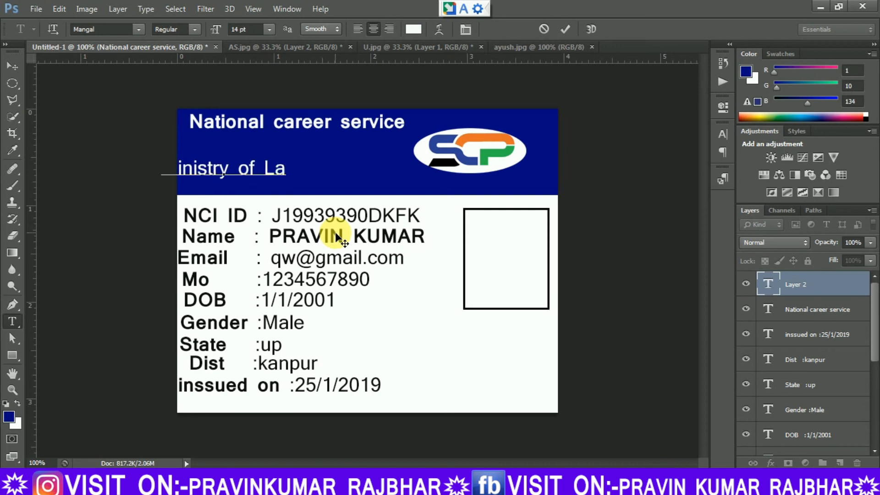
text(bour)
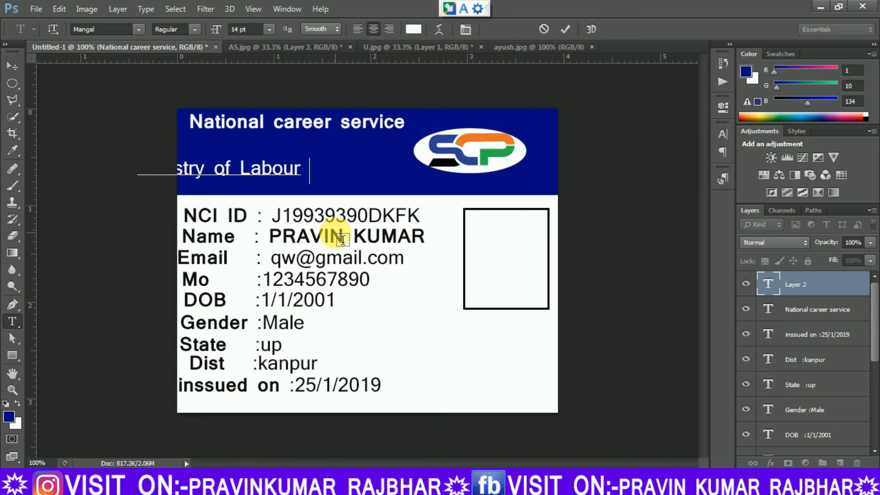
text( &)
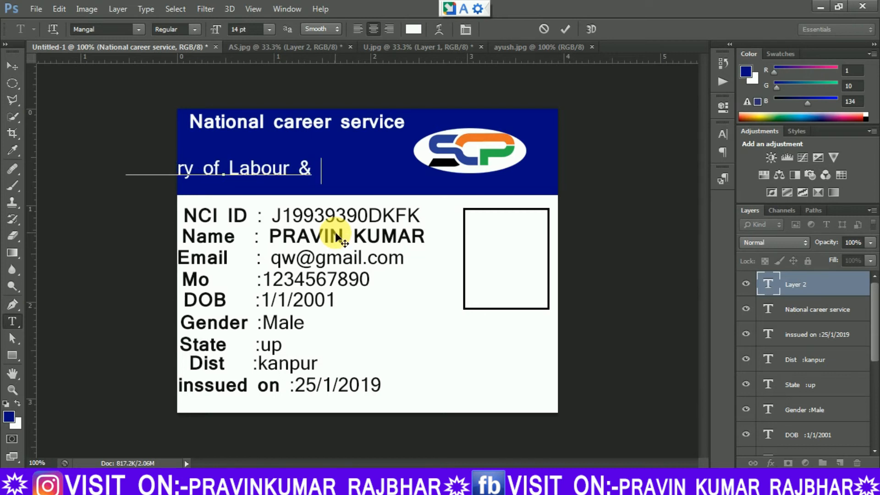
text( Emp)
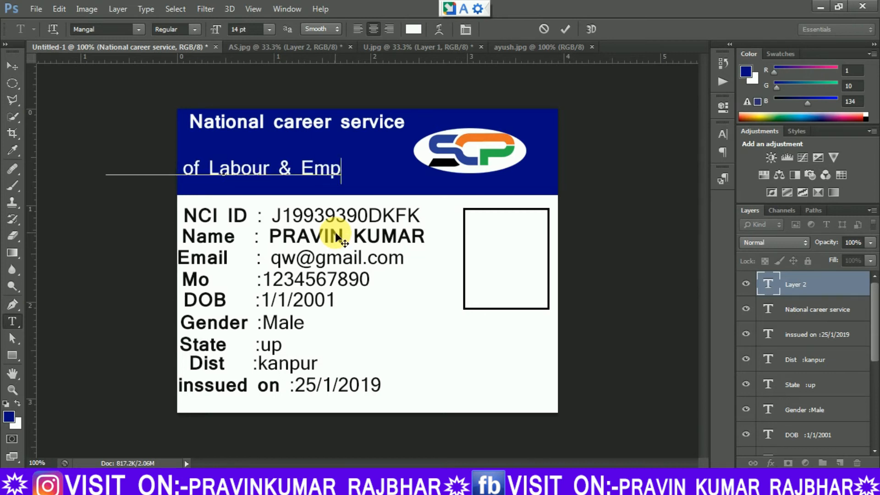
text(loy)
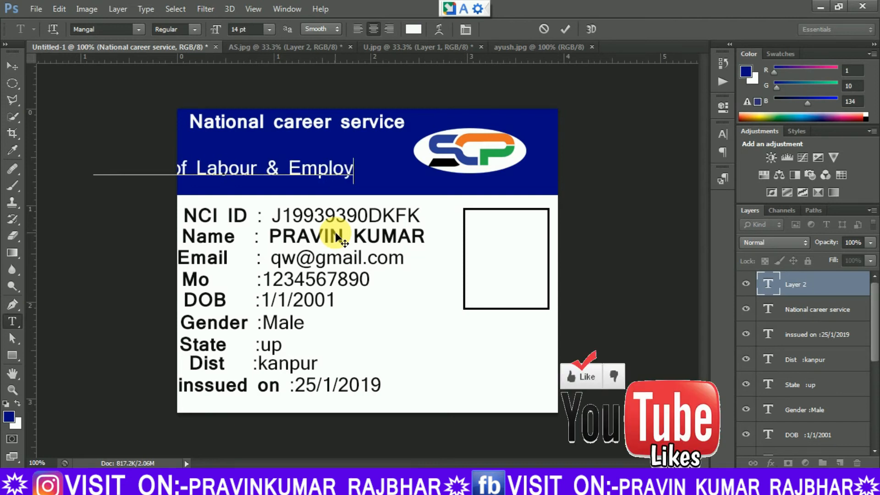
text(ment)
click(12, 66)
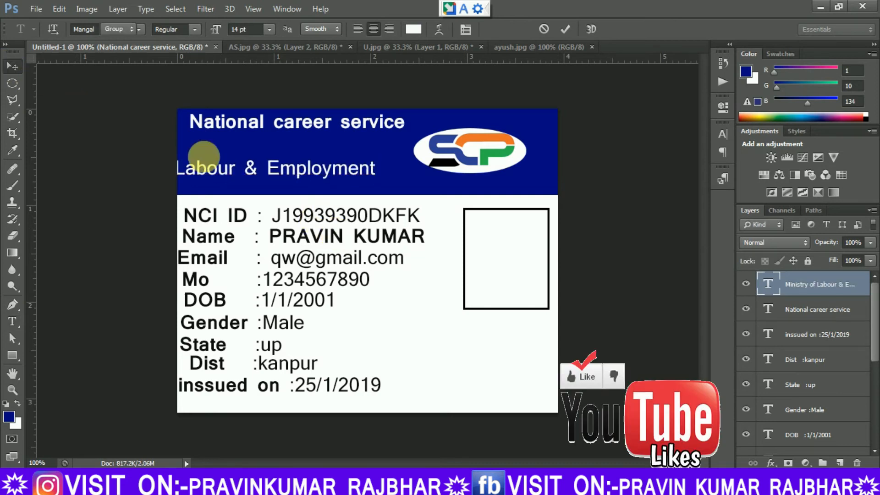
drag(296, 170, 406, 182)
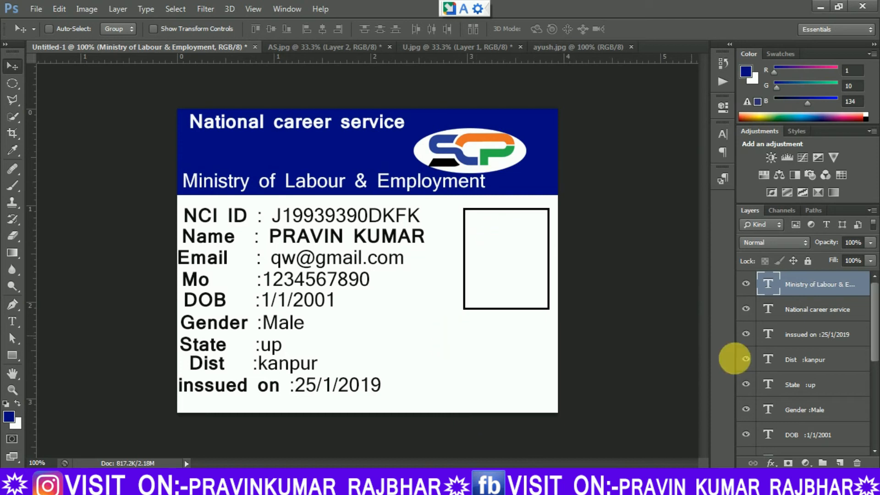
Duplicate the background layer of the portrait photo document and bring the copy into the ID card, over the photo frame.
drag(873, 358, 876, 449)
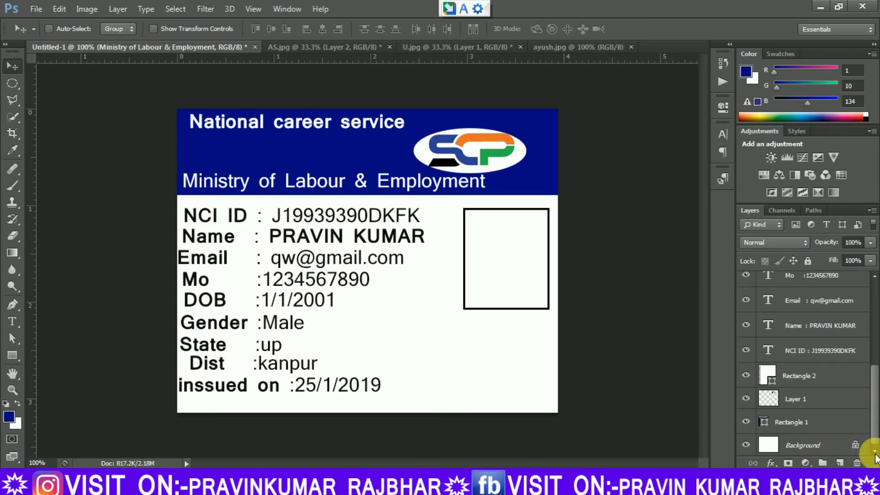
click(791, 426)
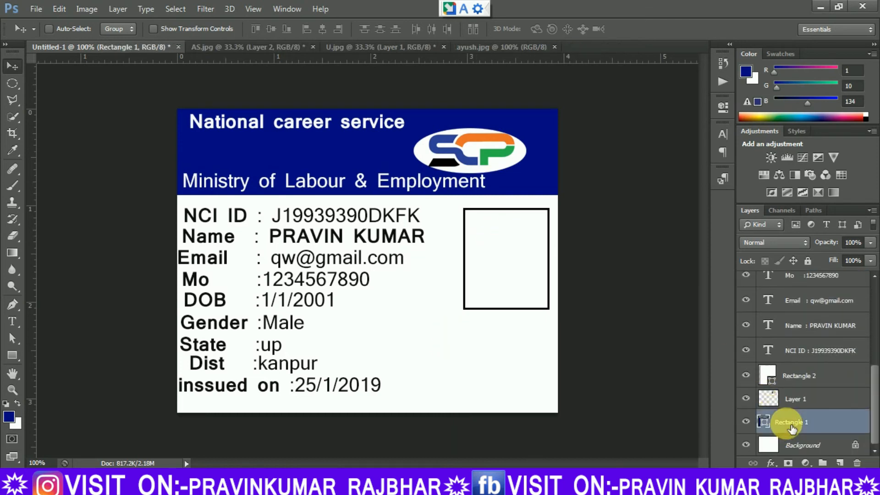
click(469, 47)
drag(797, 298, 840, 462)
drag(317, 192, 365, 190)
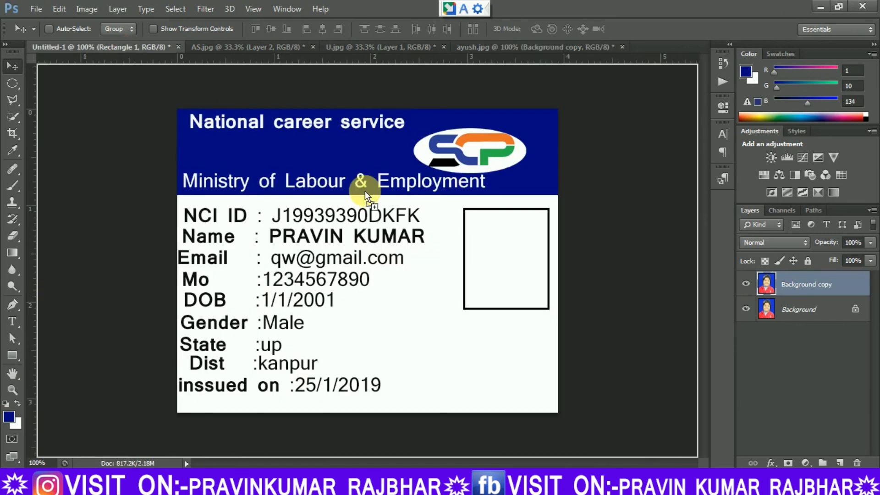
drag(500, 261, 497, 257)
Scale the portrait photo down towards the size of the photo frame.
key(ctrl+t)
drag(640, 447, 604, 407)
drag(596, 390, 552, 325)
key(Return)
Move the photo layer directly above Rectangle 2 and clip it to that frame shape.
drag(874, 418, 874, 438)
drag(800, 407, 800, 352)
key(ctrl+alt+g)
Transform the clipped photo to fill the frame, at about 73.87% width and 56.83% height.
key(ctrl+t)
drag(565, 172, 558, 216)
drag(497, 350, 497, 306)
drag(438, 258, 465, 257)
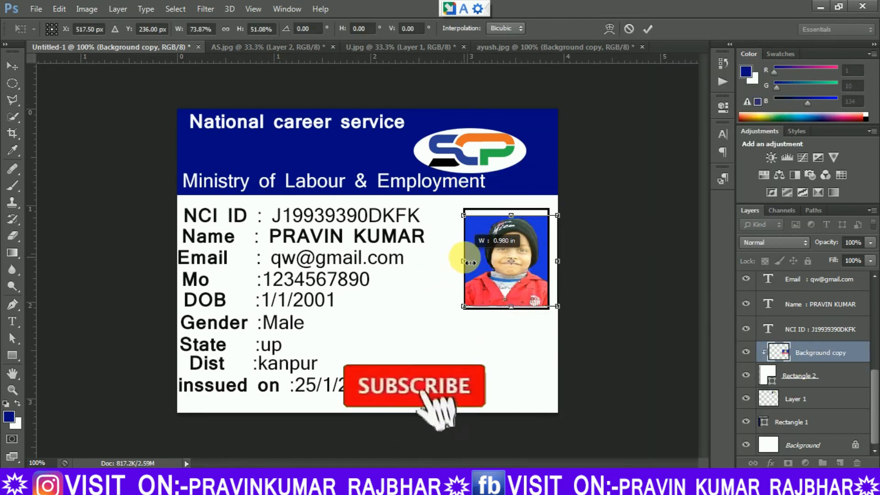
drag(511, 216, 511, 209)
drag(511, 307, 512, 311)
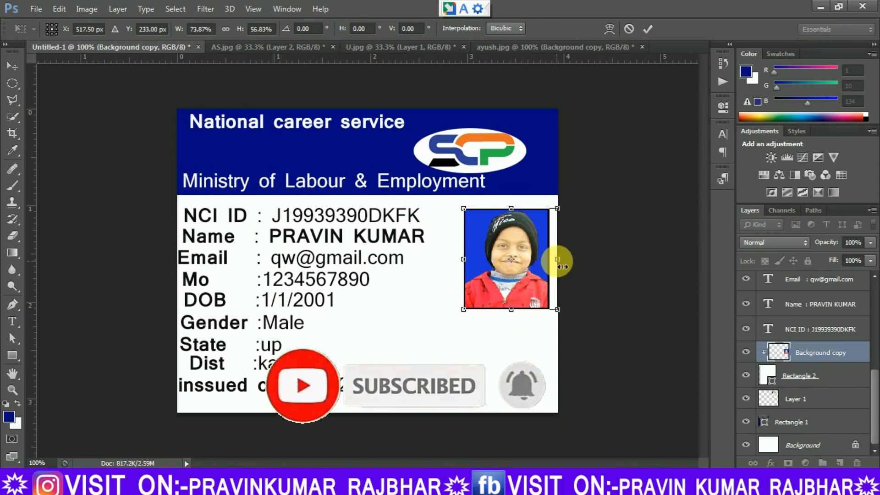
key(Return)
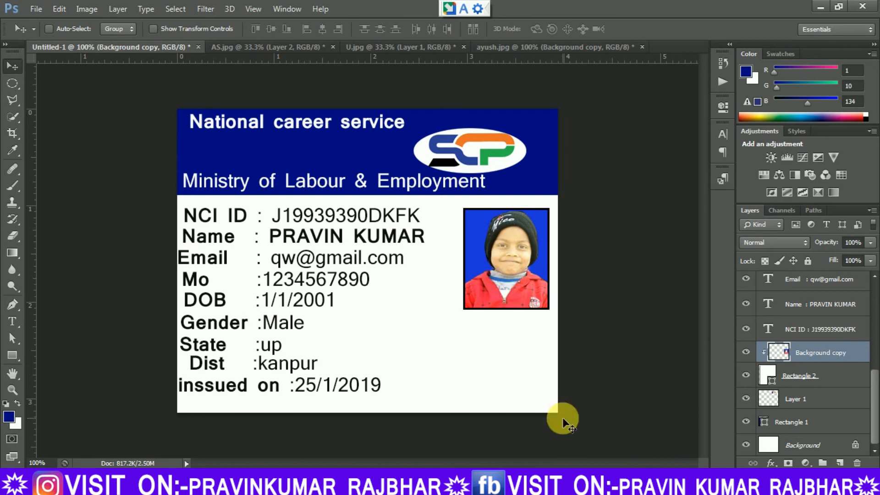
Copy the round AC logo from U.jpg into the ID card document.
click(261, 45)
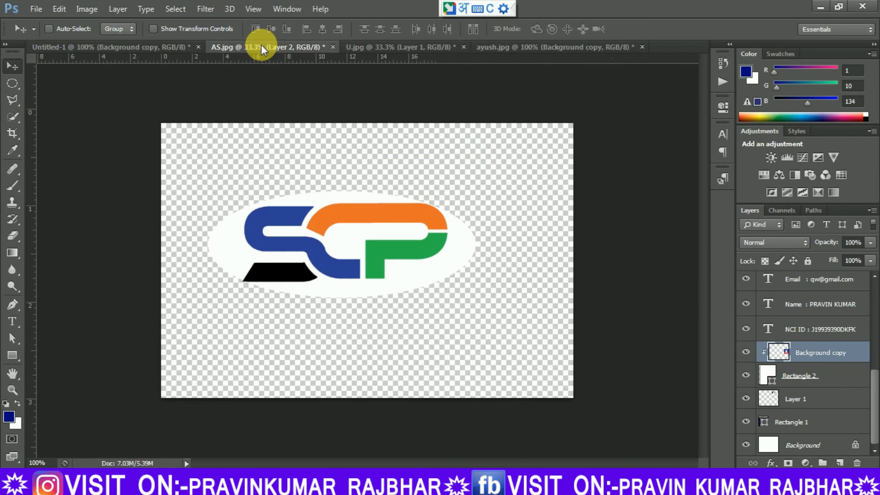
click(404, 46)
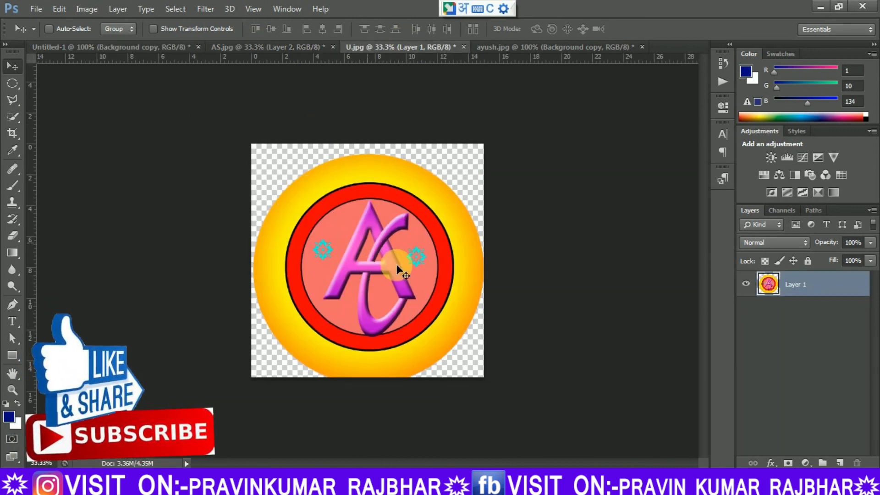
drag(370, 265, 429, 353)
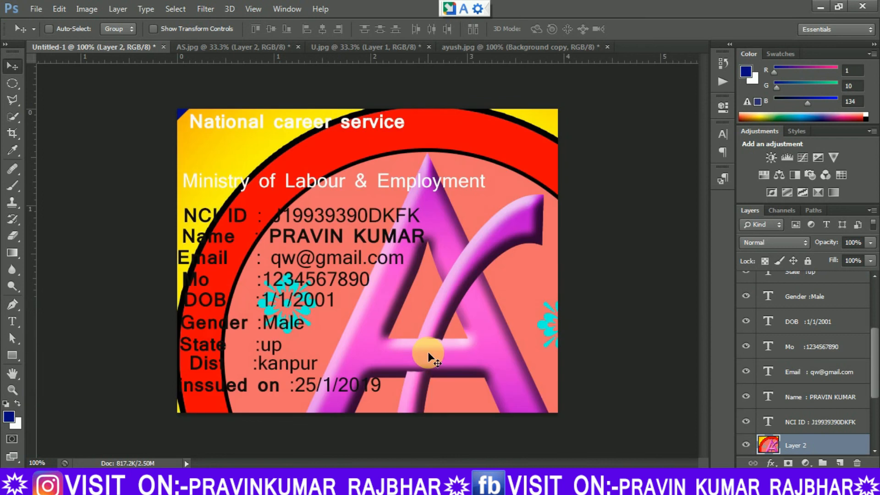
Scale the AC logo to about 11.94% width and 11.75% height and place it just below the photo, beside the detail lines.
key(ctrl+t)
drag(168, 143, 237, 230)
drag(148, 102, 425, 338)
drag(498, 390, 552, 427)
drag(568, 440, 376, 271)
drag(430, 413, 432, 394)
drag(501, 326, 488, 329)
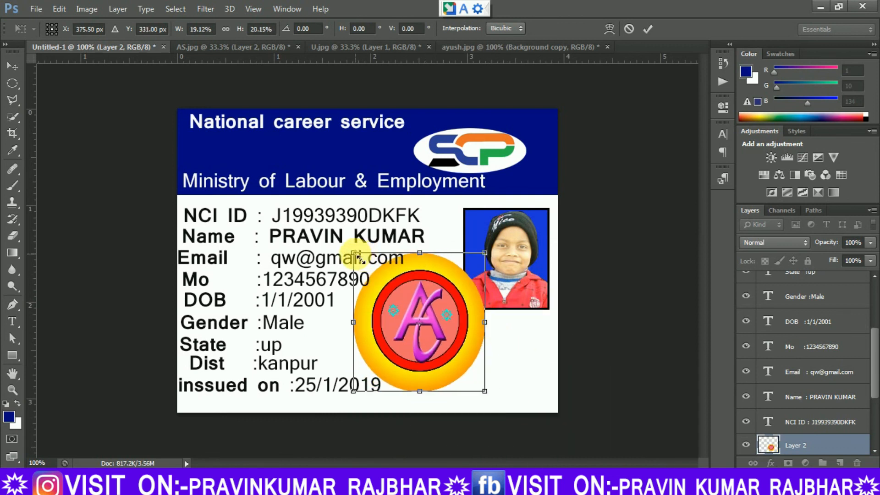
mouse_move(380, 284)
mouse_down()
mouse_move(402, 309)
mouse_move(382, 286)
mouse_up()
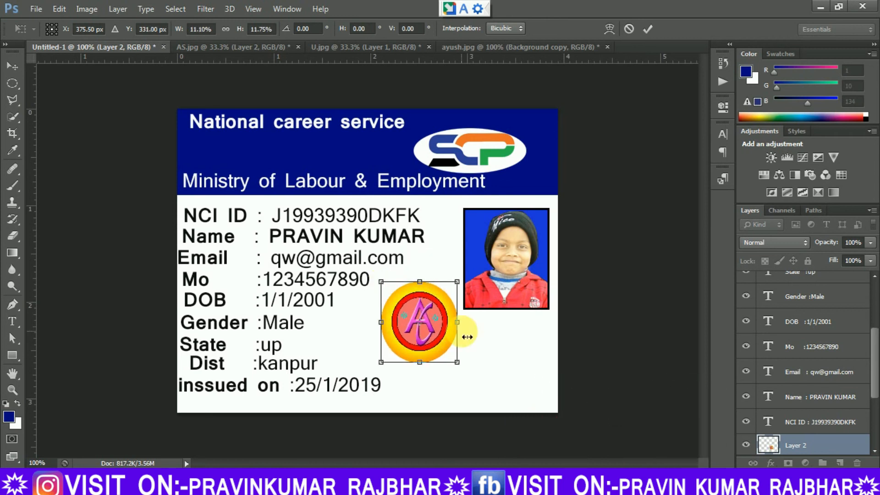
drag(466, 328, 467, 328)
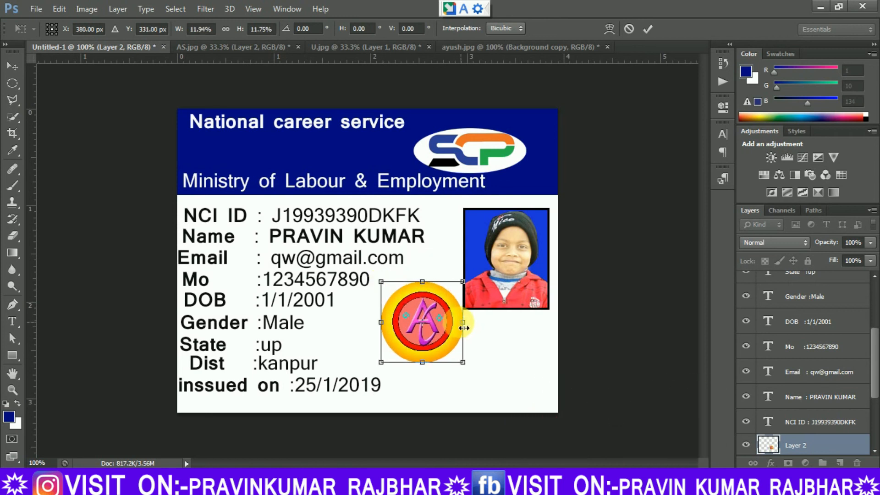
key(Return)
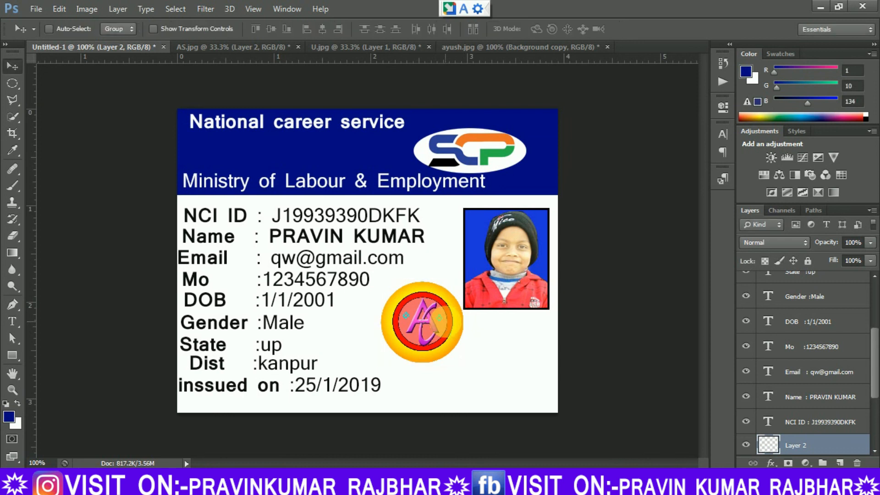
drag(434, 326, 442, 365)
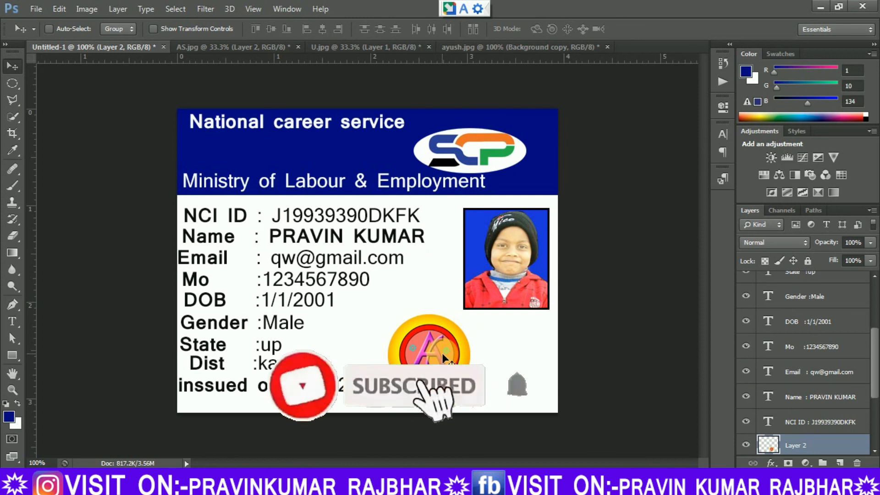